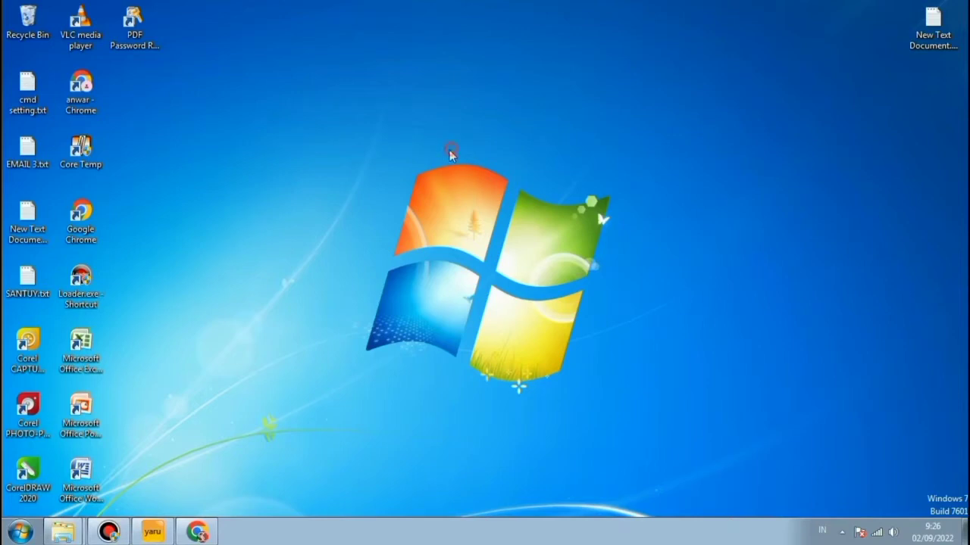
Open the Chrome profile shortcut below VLC media player on the desktop and maximize the browser window
click(85, 84)
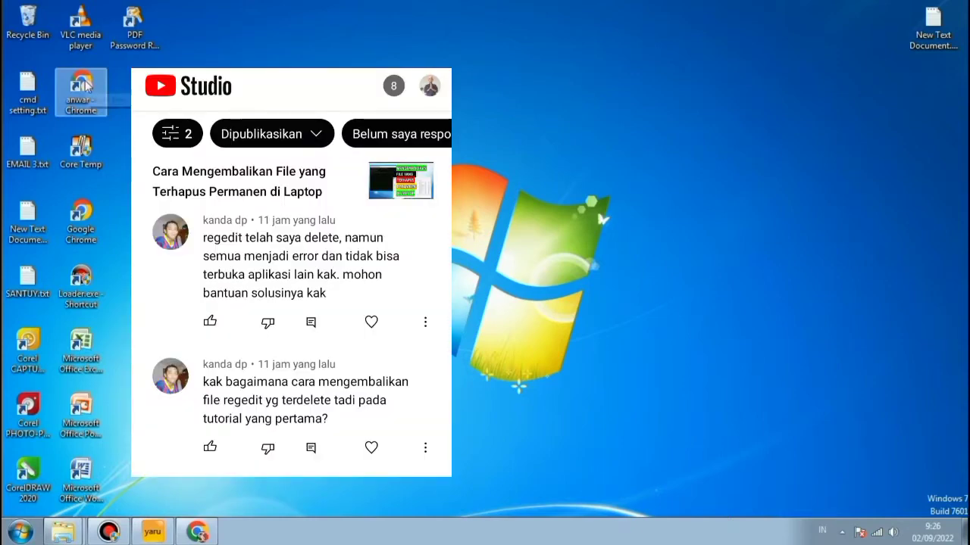
double_click(86, 84)
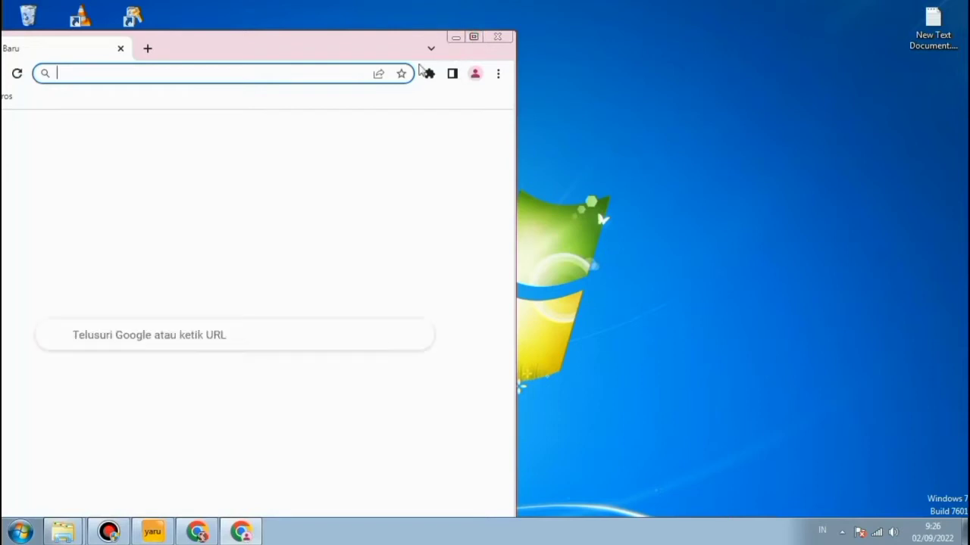
key(super+Up)
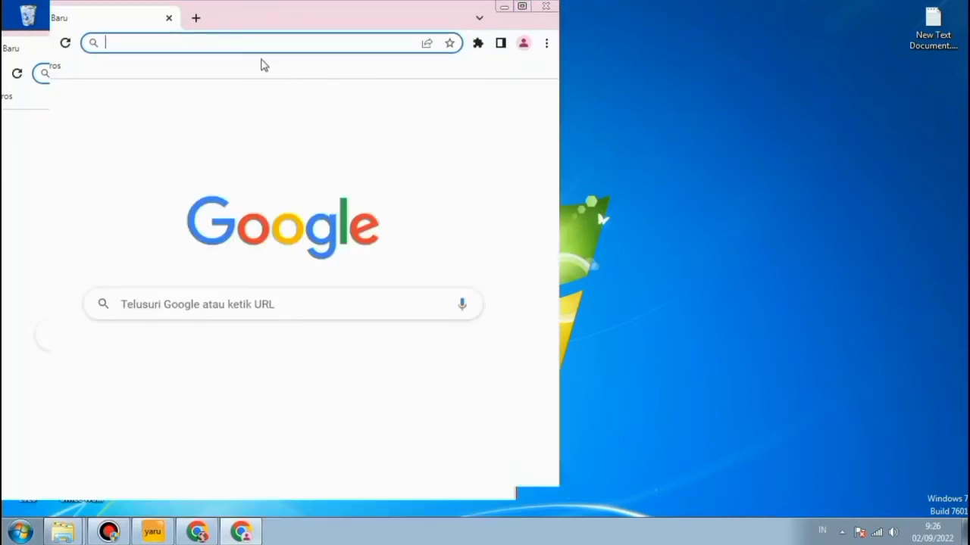
click(227, 40)
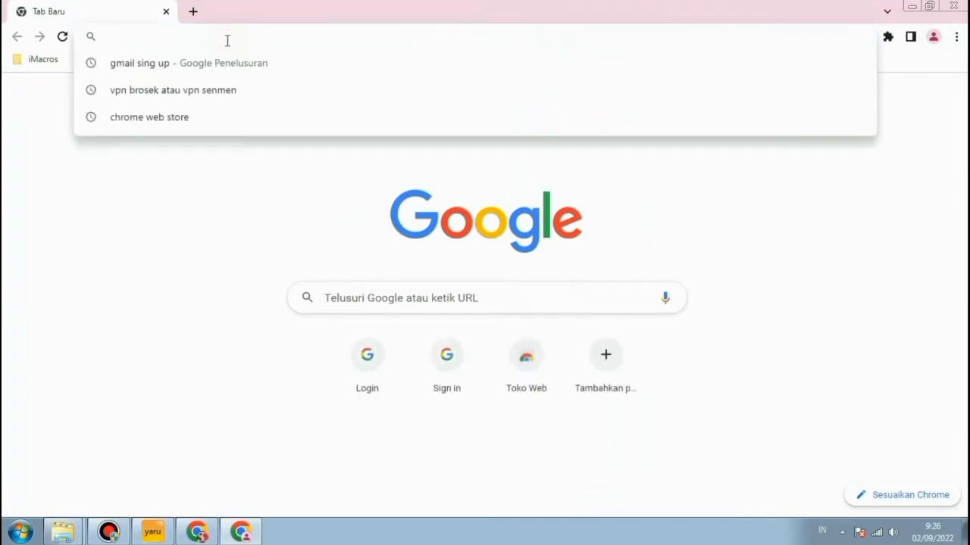
text(https://www.tenforums.com/tutorials/57567-restore-default-services-windows-10-a.html)
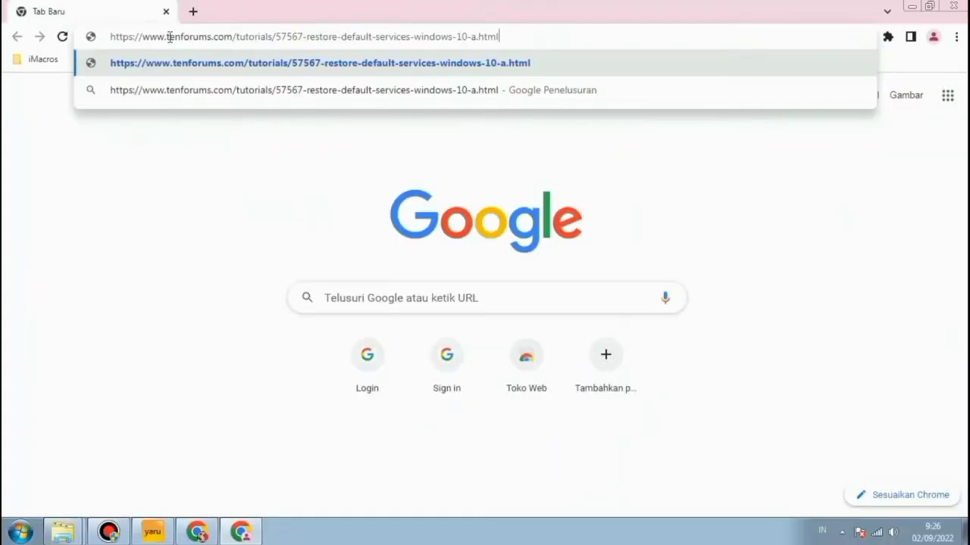
drag(167, 36, 224, 37)
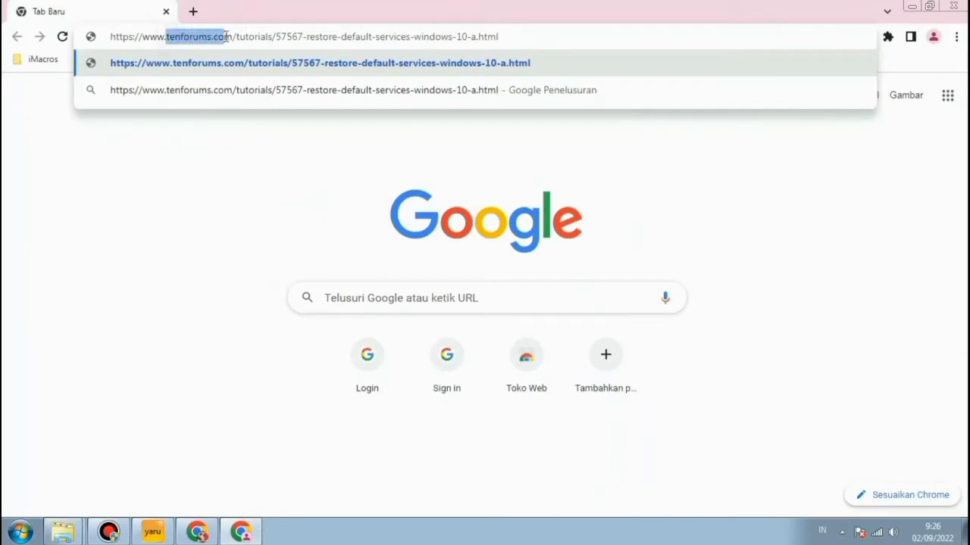
drag(143, 38, 238, 38)
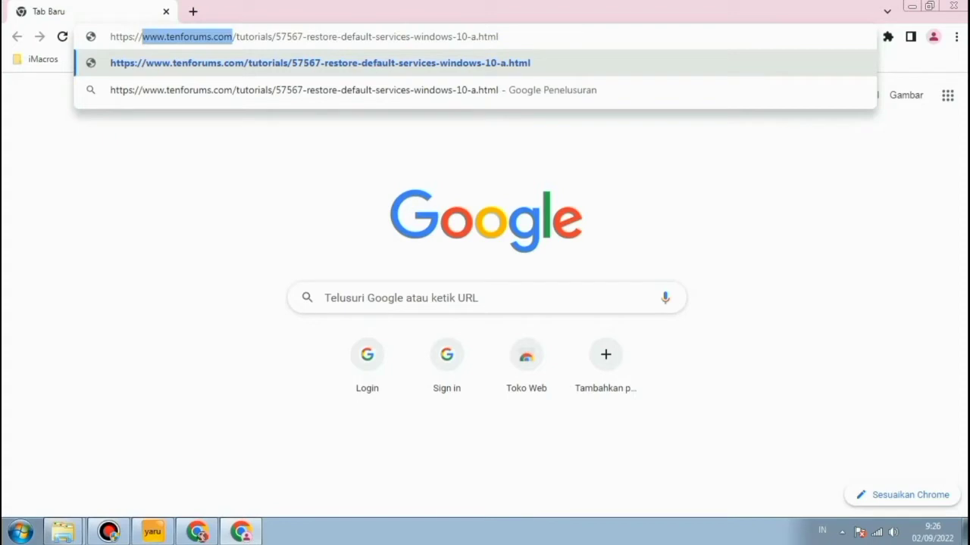
key(Return)
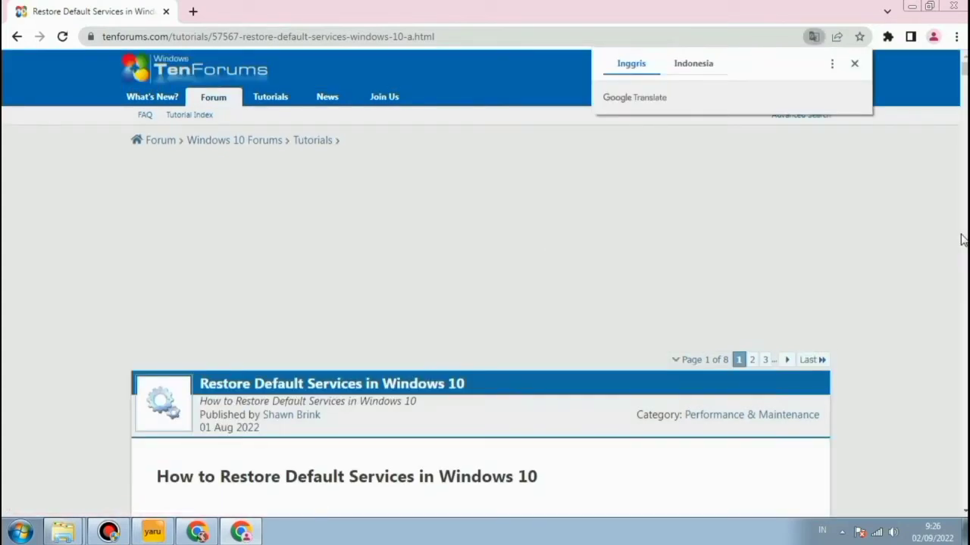
Translate the Restore Default Services tutorial page from English into Indonesian
scroll(962, 239, down, 8)
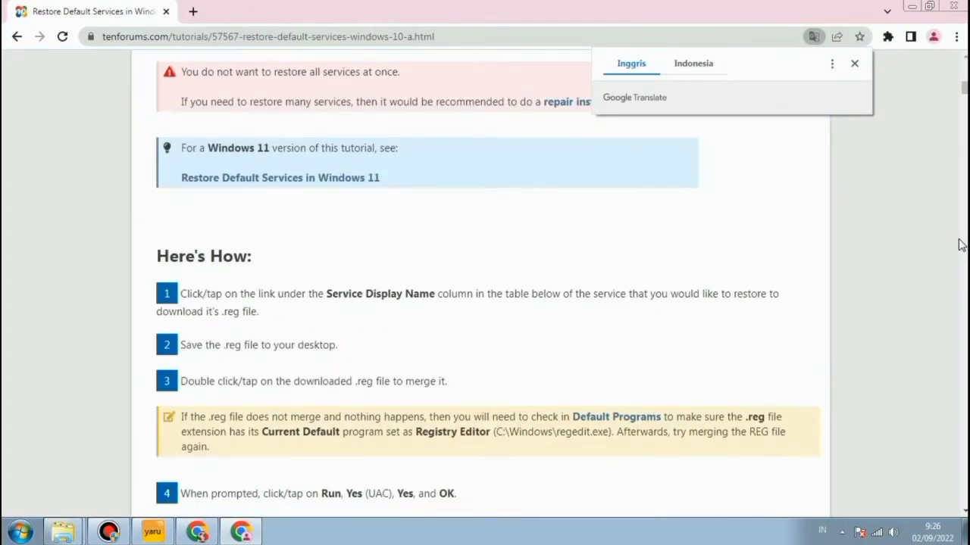
scroll(958, 244, down, 7)
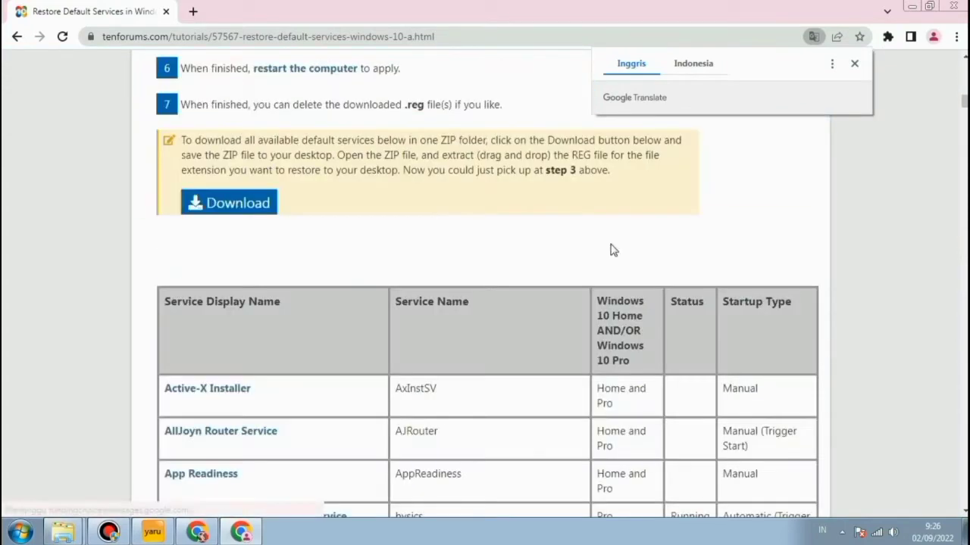
click(697, 66)
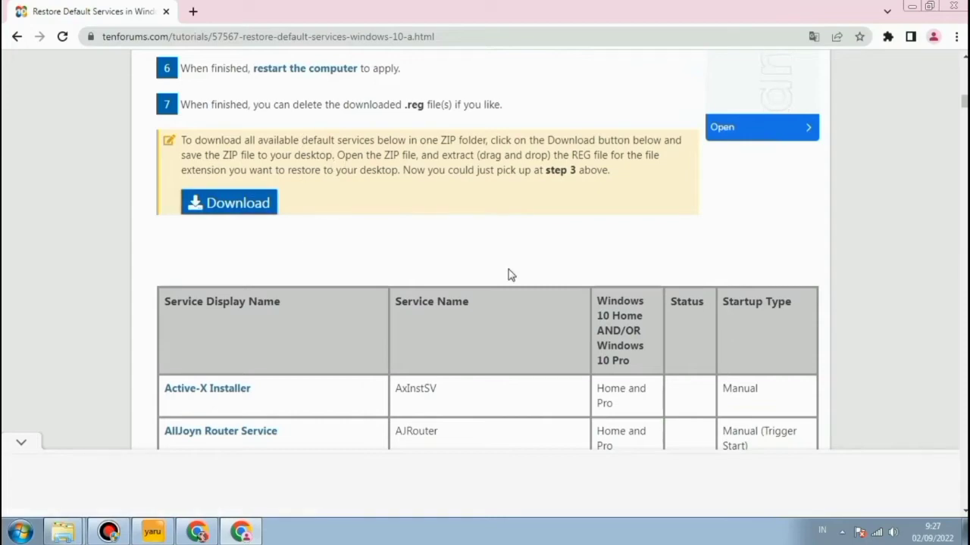
Look through the table of Windows 10 services down to its end and return to the how-to instructions
scroll(506, 271, down, 9)
scroll(500, 261, down, 7)
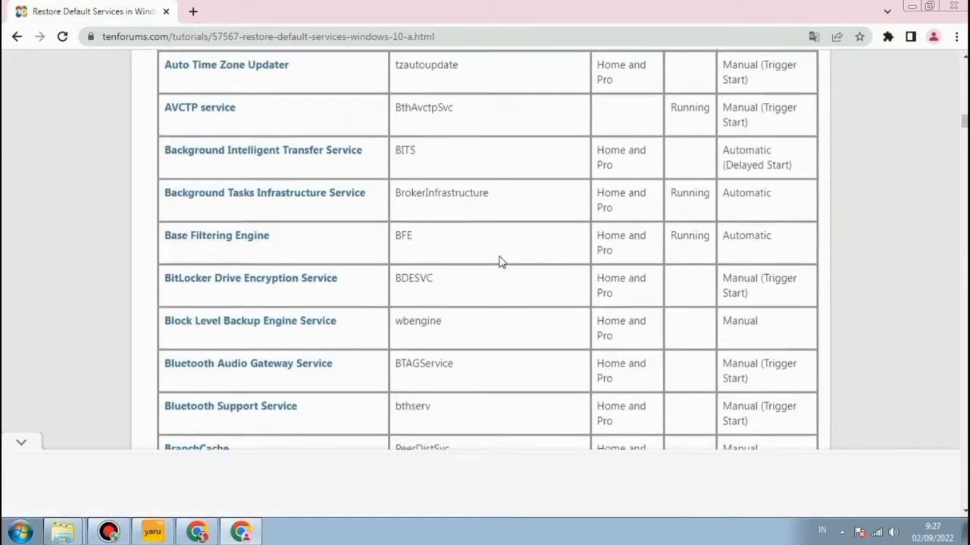
scroll(500, 259, down, 18)
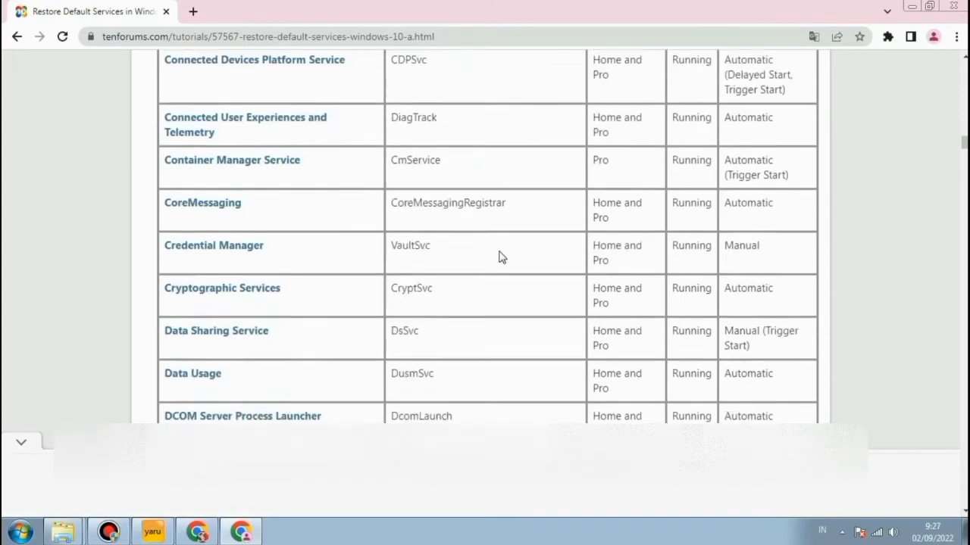
scroll(499, 252, down, 20)
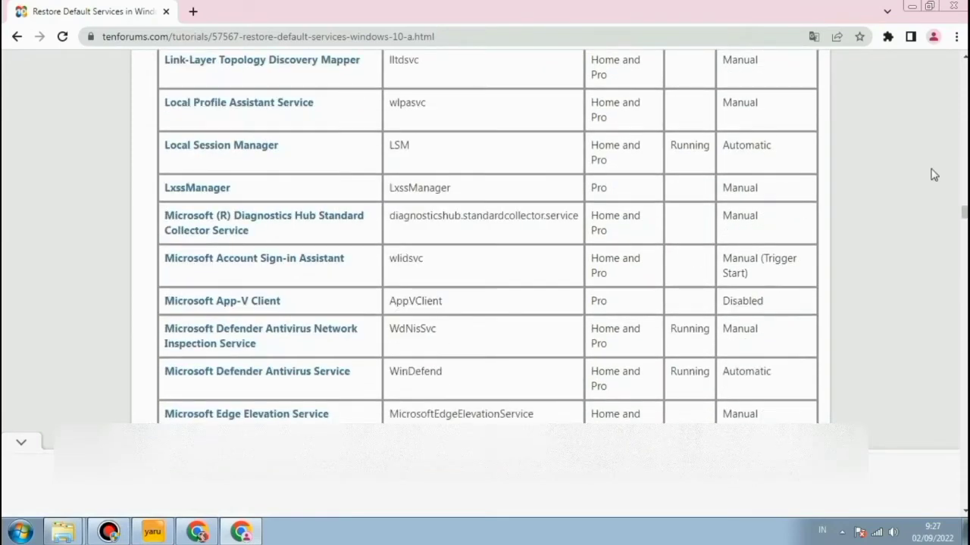
scroll(934, 174, down, 20)
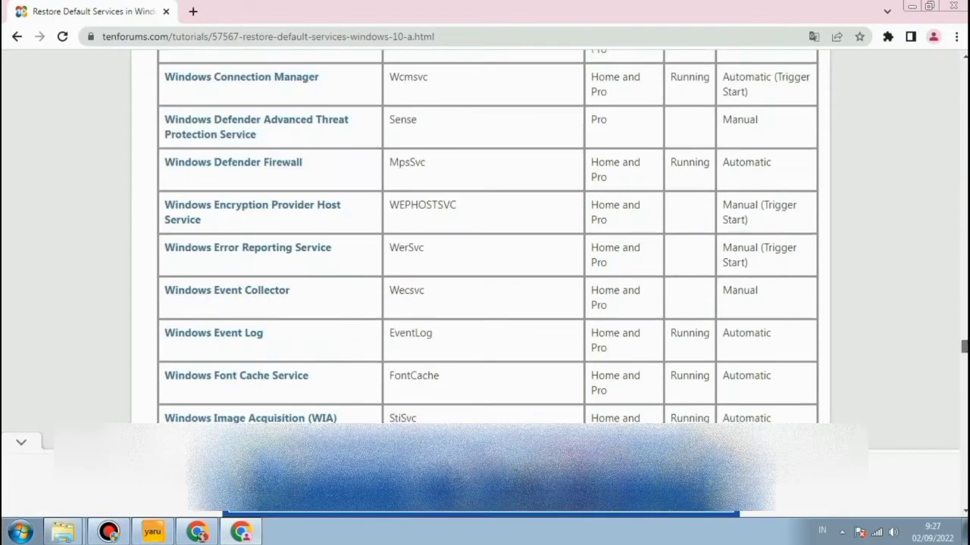
scroll(934, 174, up, 3)
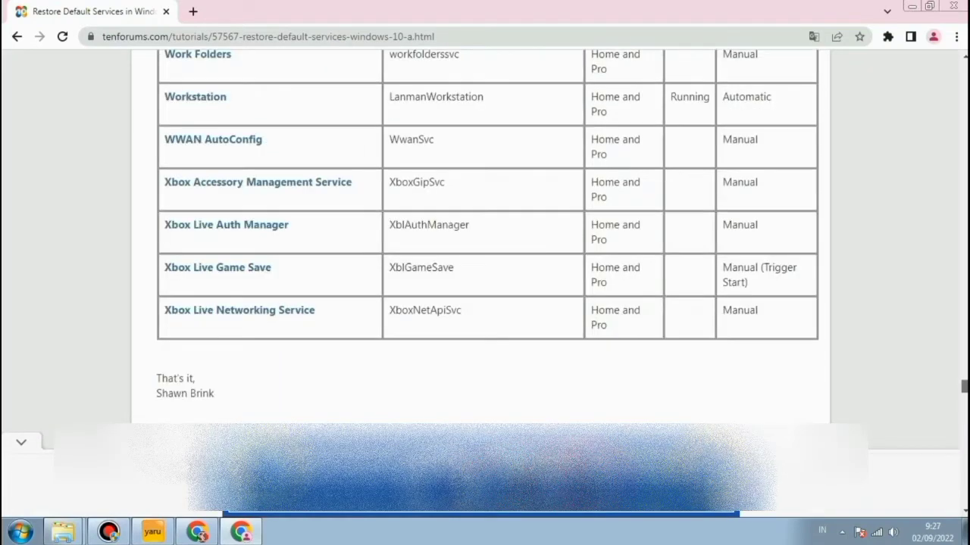
scroll(485, 227, down, 4)
scroll(485, 227, up, 20)
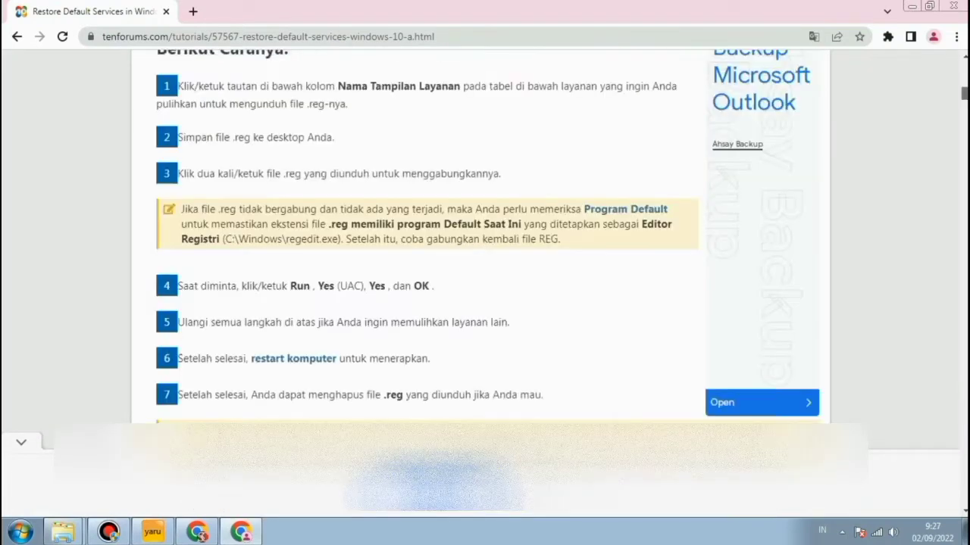
Download the ZIP file containing all default services from below the instructions and review the numbered restore steps
scroll(223, 314, down, 2)
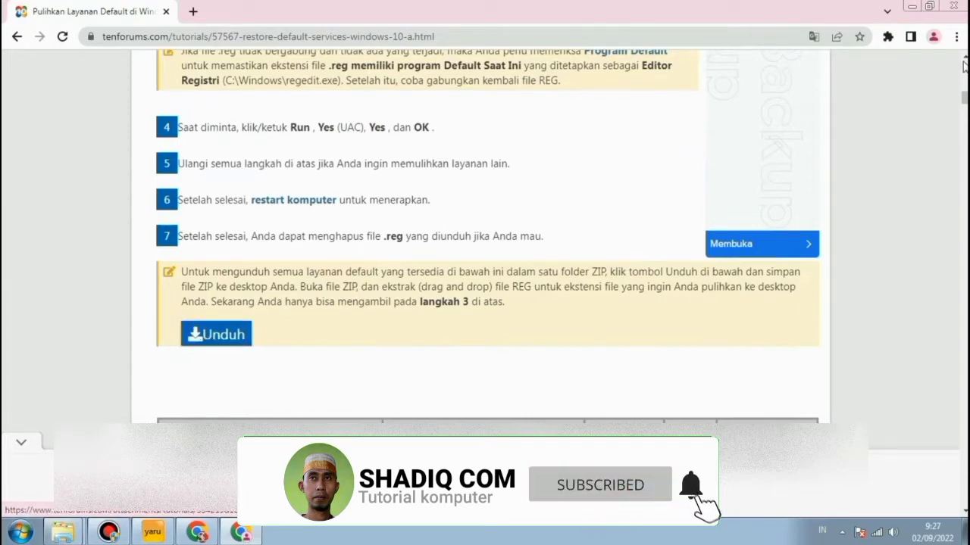
click(220, 336)
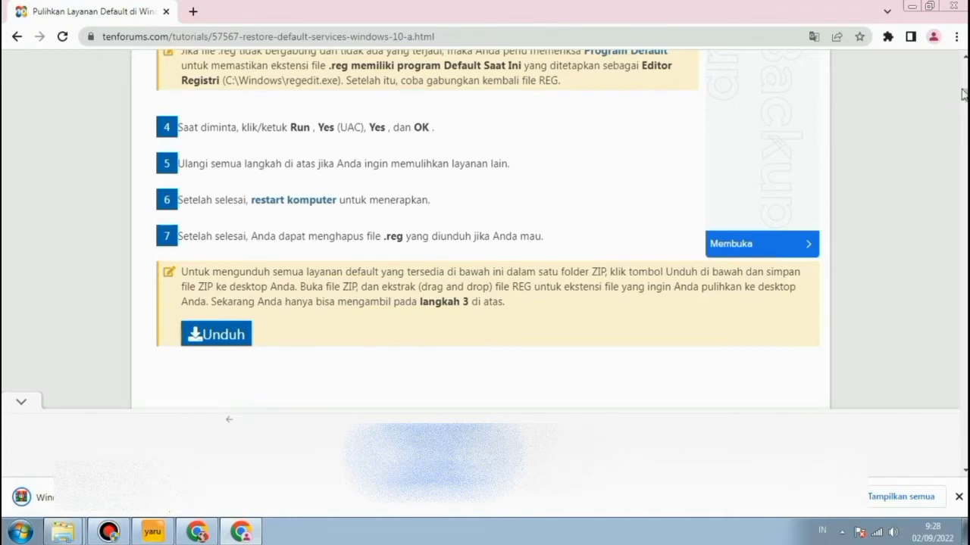
scroll(965, 60, up, 4)
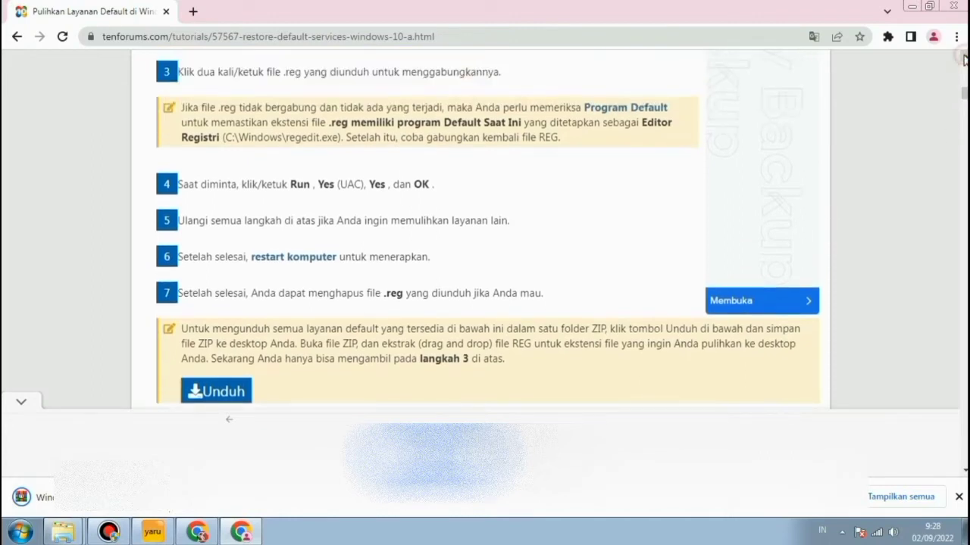
scroll(964, 60, up, 1)
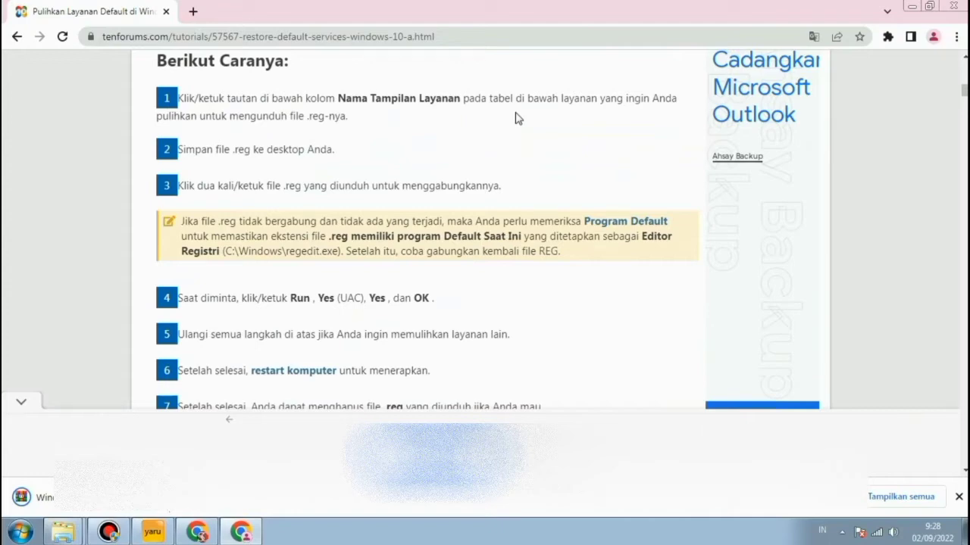
scroll(518, 121, down, 2)
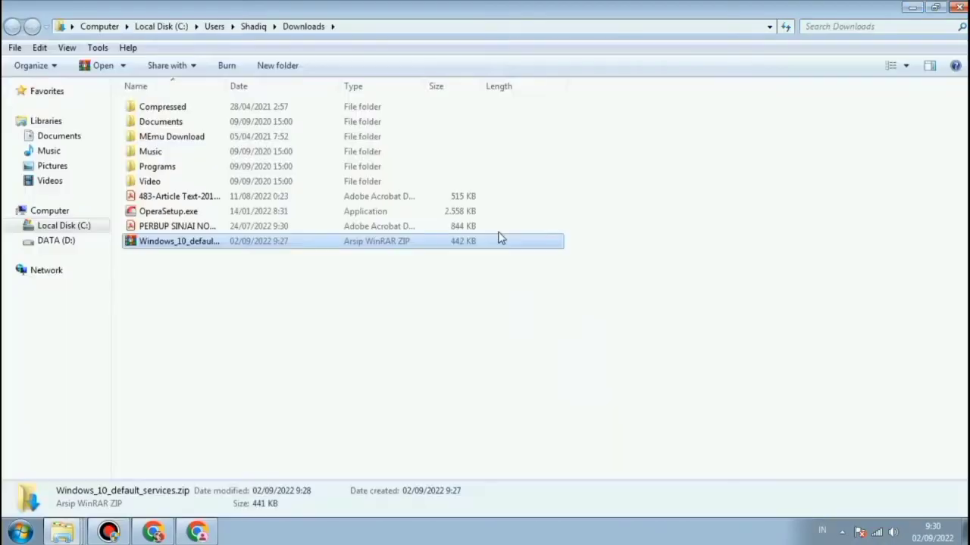
Copy Windows_10_default_services.zip from the Downloads folder to the desktop and place it below the PDF Password shortcut
right_click(165, 244)
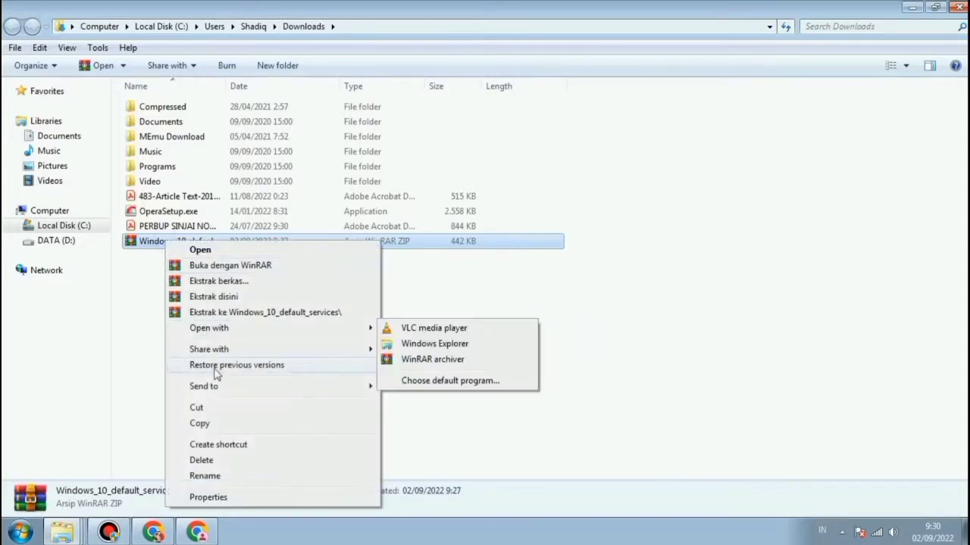
click(220, 421)
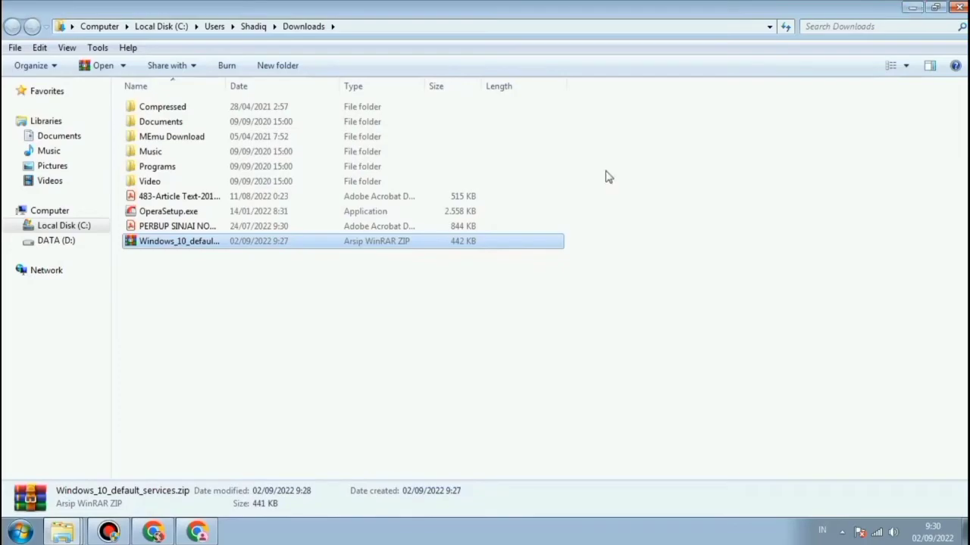
key(super+d)
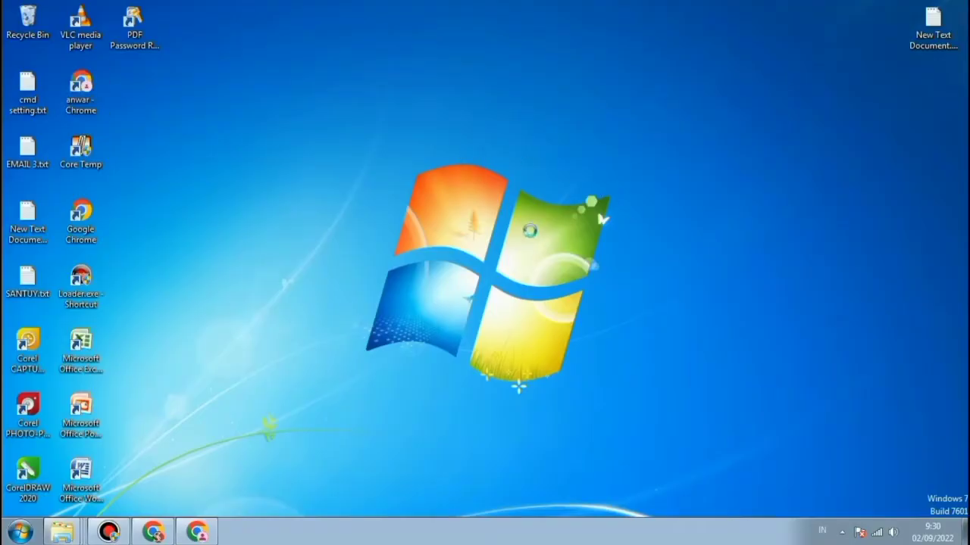
right_click(469, 162)
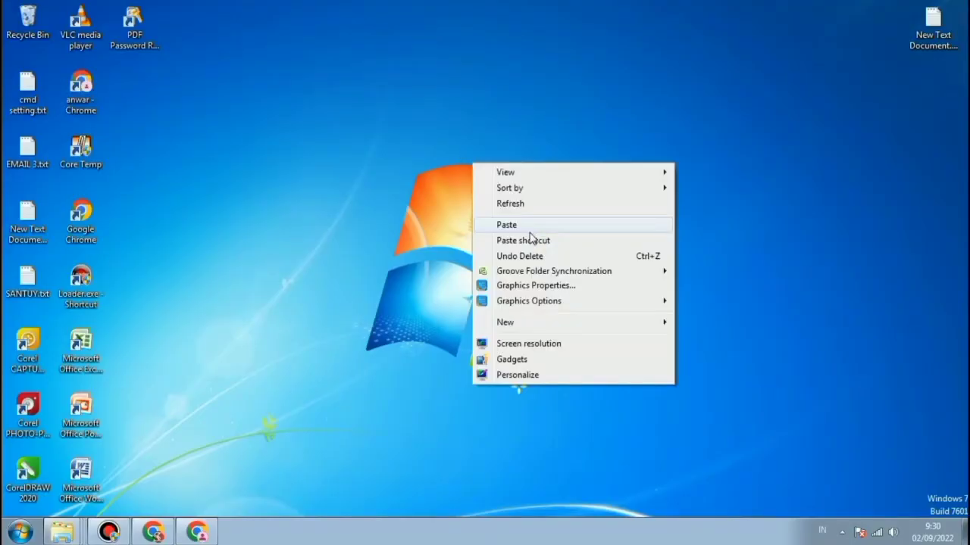
click(506, 223)
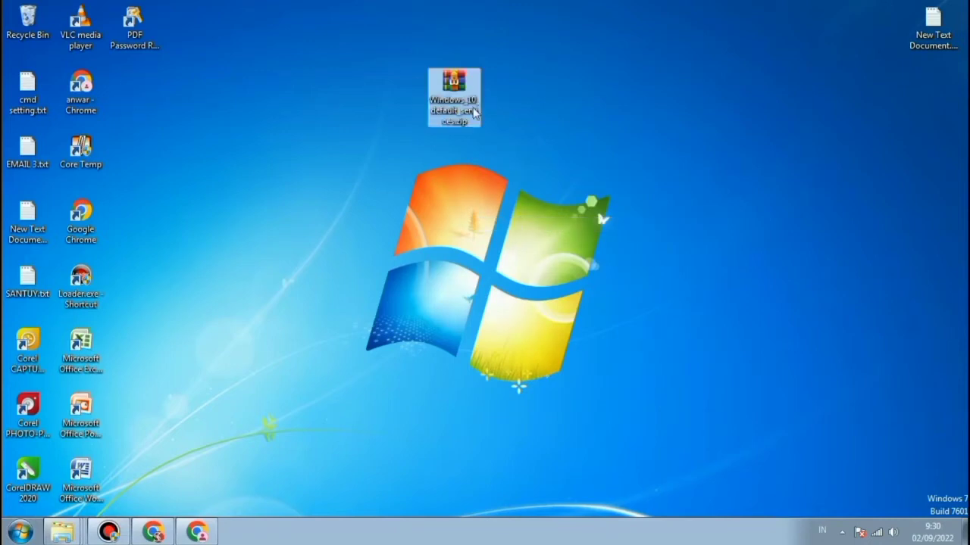
drag(464, 84, 136, 92)
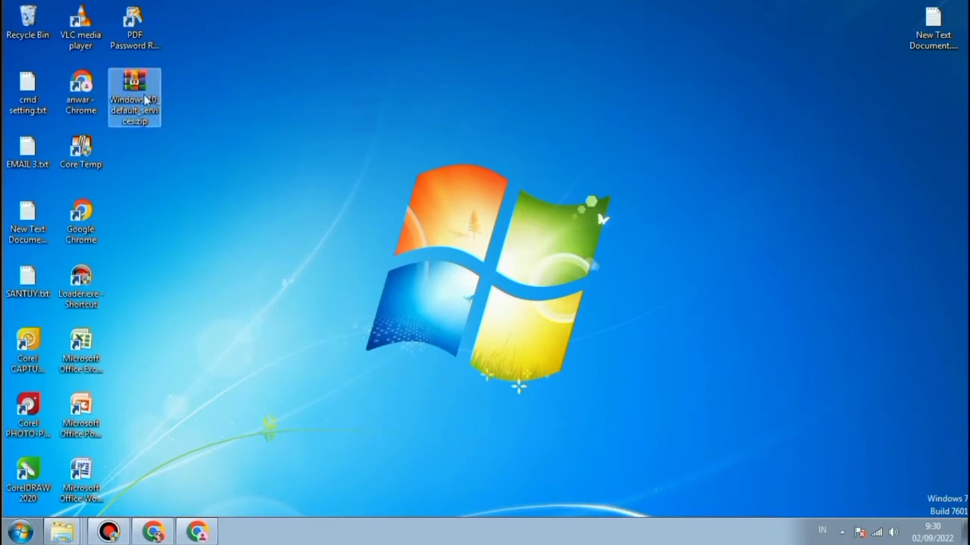
Extract the desktop copy of Windows_10_default_services.zip into its own Windows_10_default_services folder
right_click(135, 97)
click(433, 126)
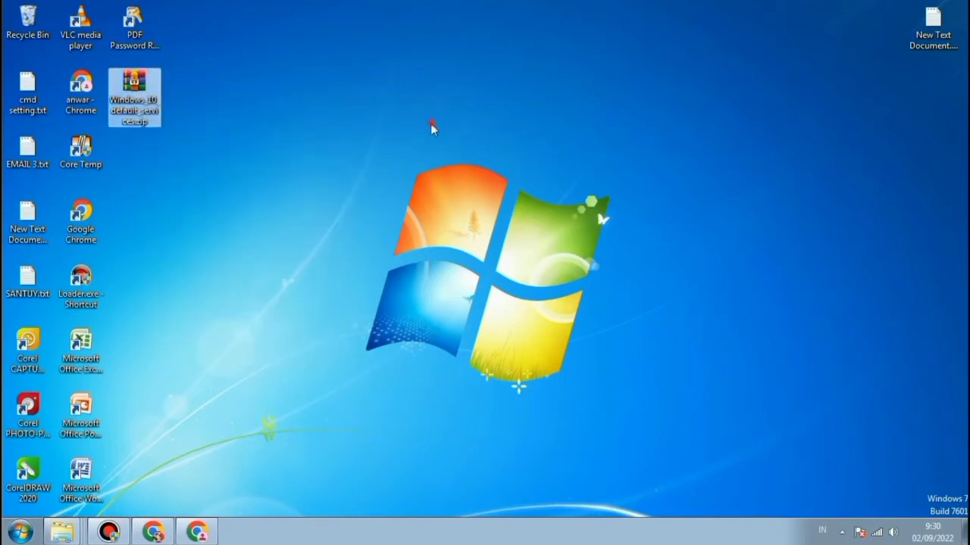
right_click(142, 85)
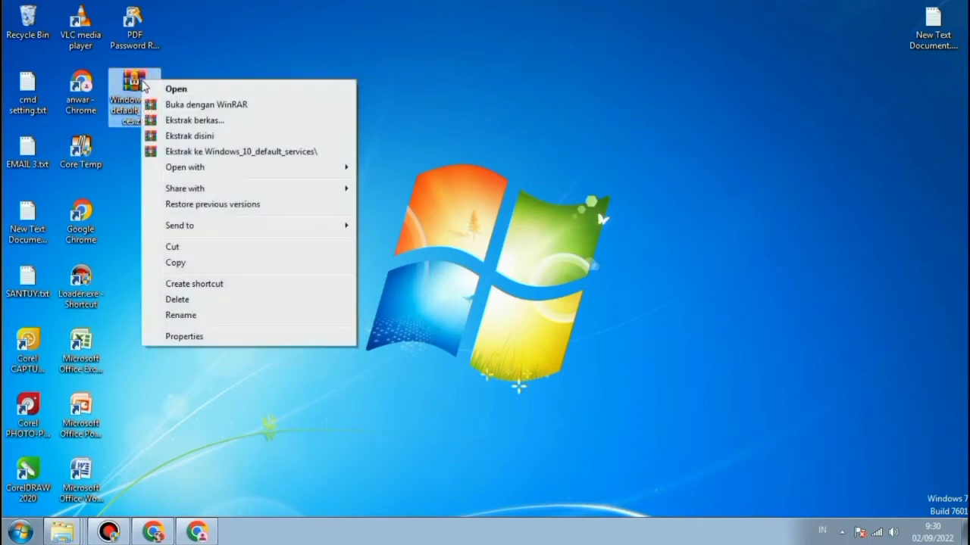
click(225, 157)
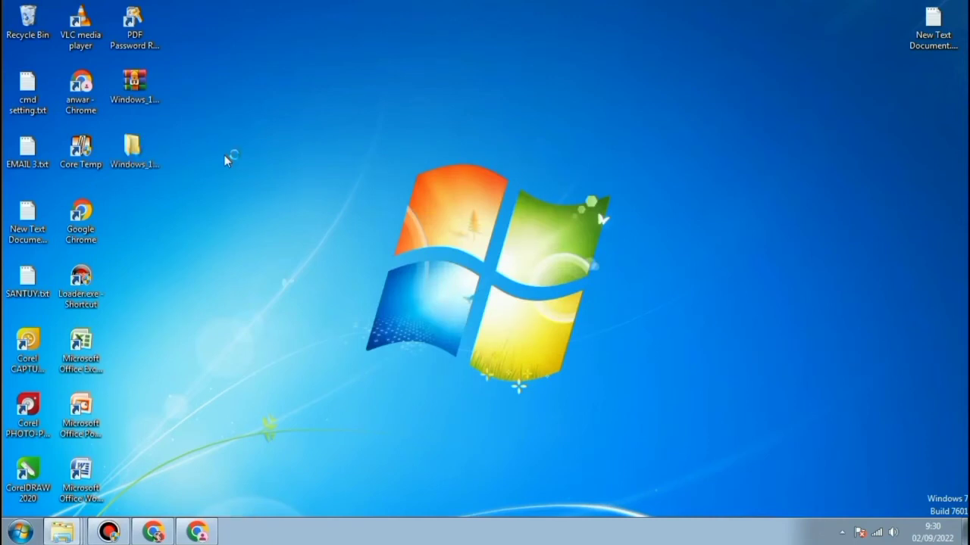
Open the Windows 10 default services subfolder inside the extracted folder and browse its .reg files
double_click(140, 157)
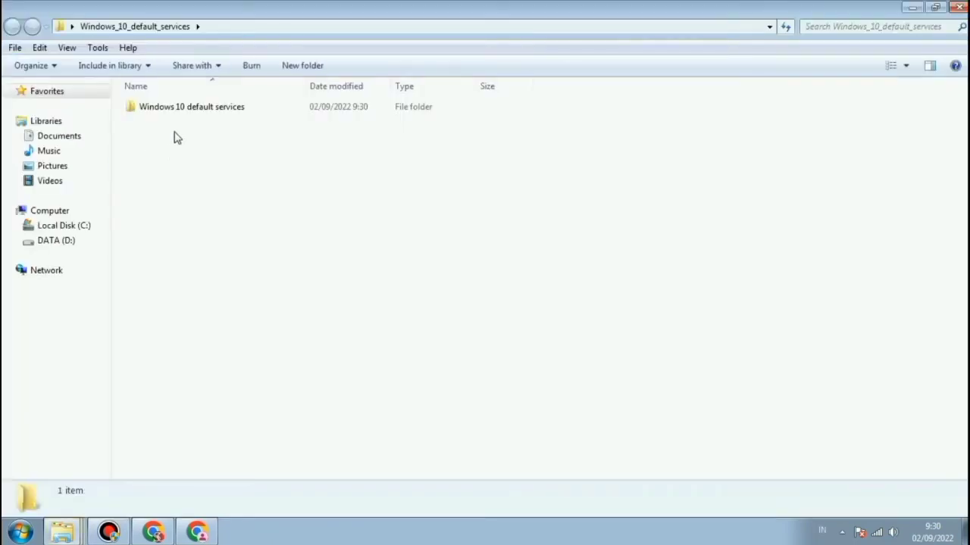
double_click(171, 110)
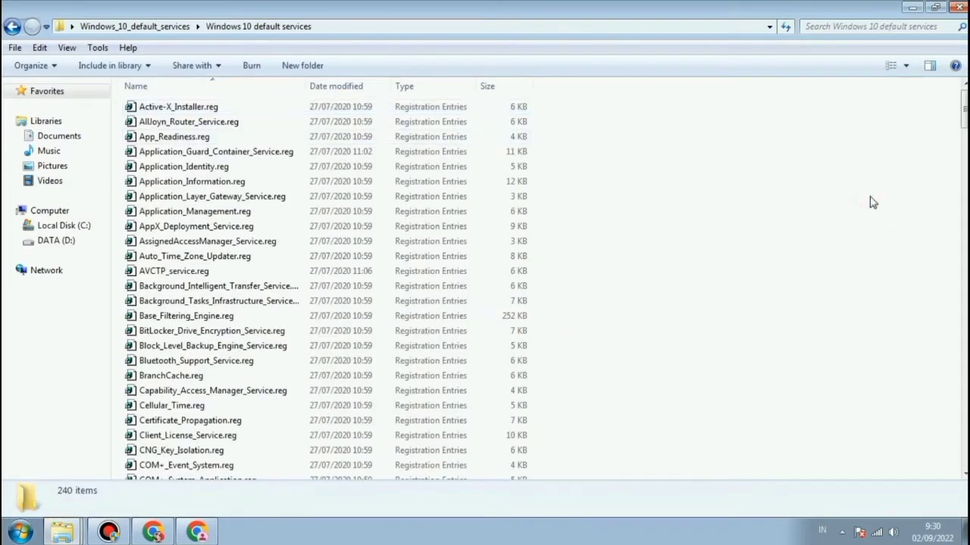
scroll(877, 201, down, 6)
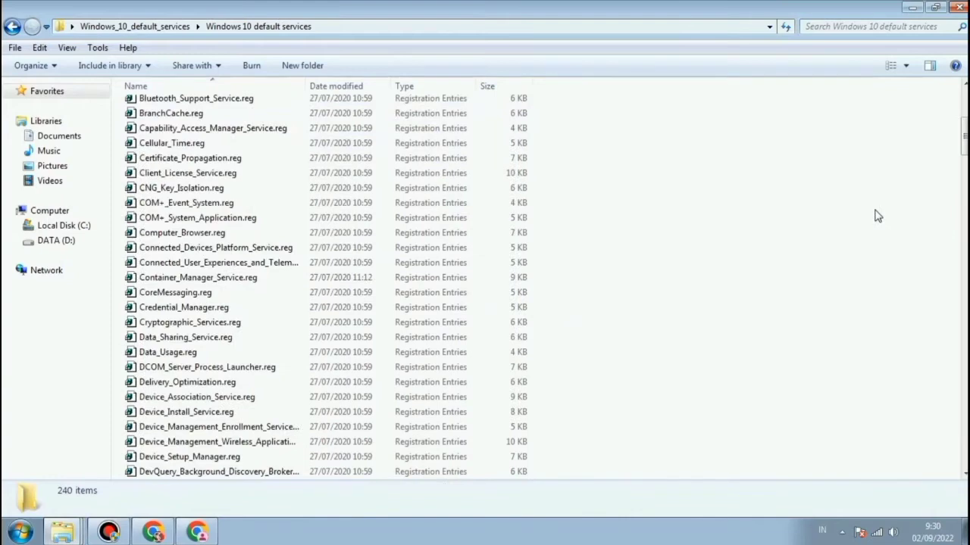
scroll(878, 203, down, 11)
scroll(877, 203, down, 11)
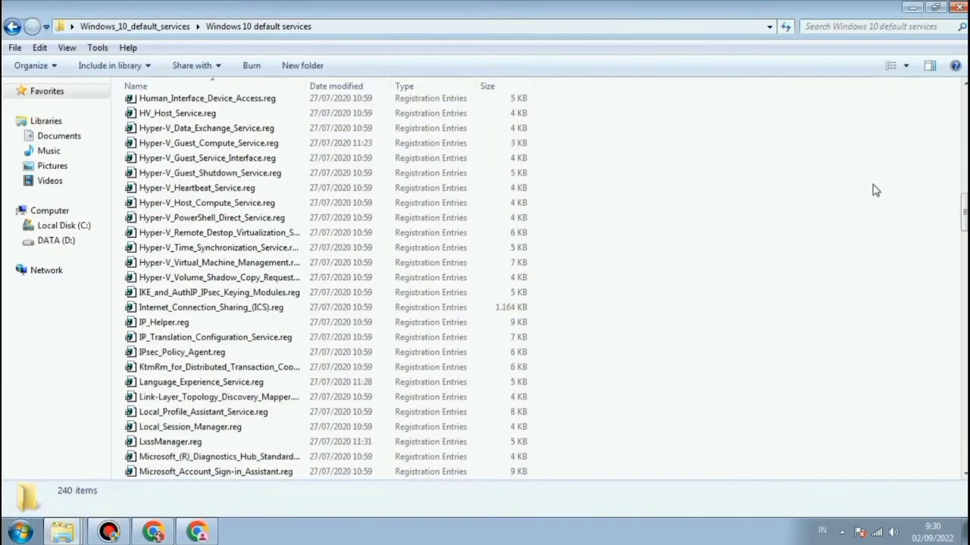
Review the remaining service .reg files down to the Xbox entries and return to the start of the list
scroll(874, 188, down, 6)
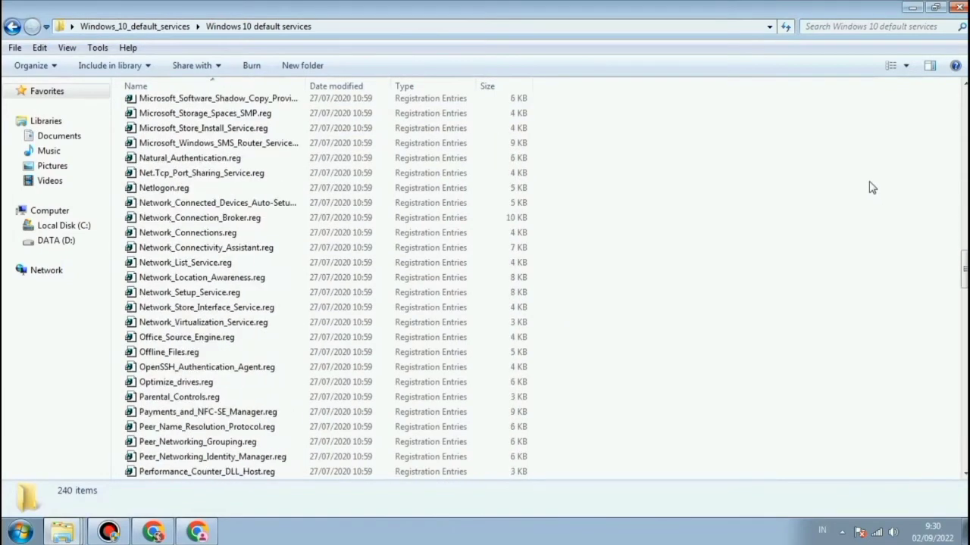
scroll(871, 188, down, 16)
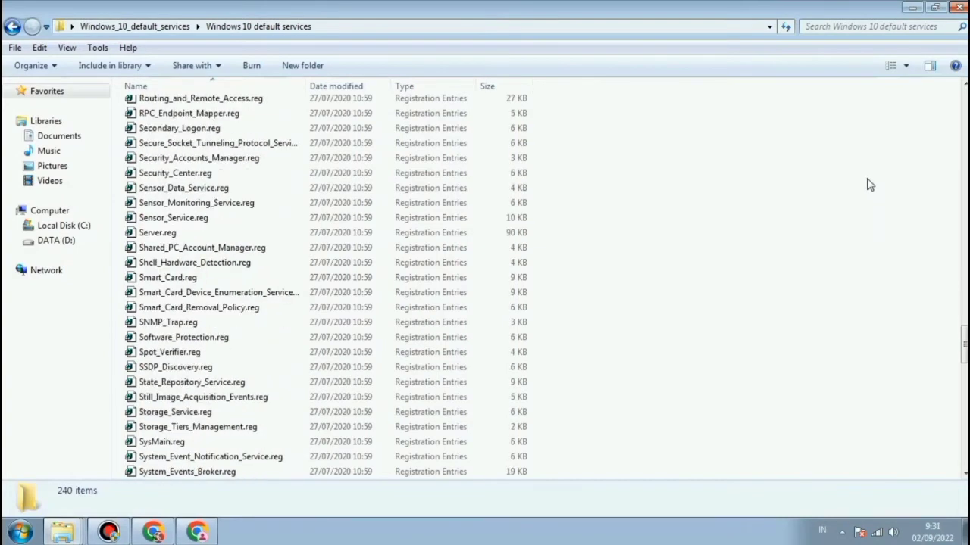
scroll(870, 185, down, 9)
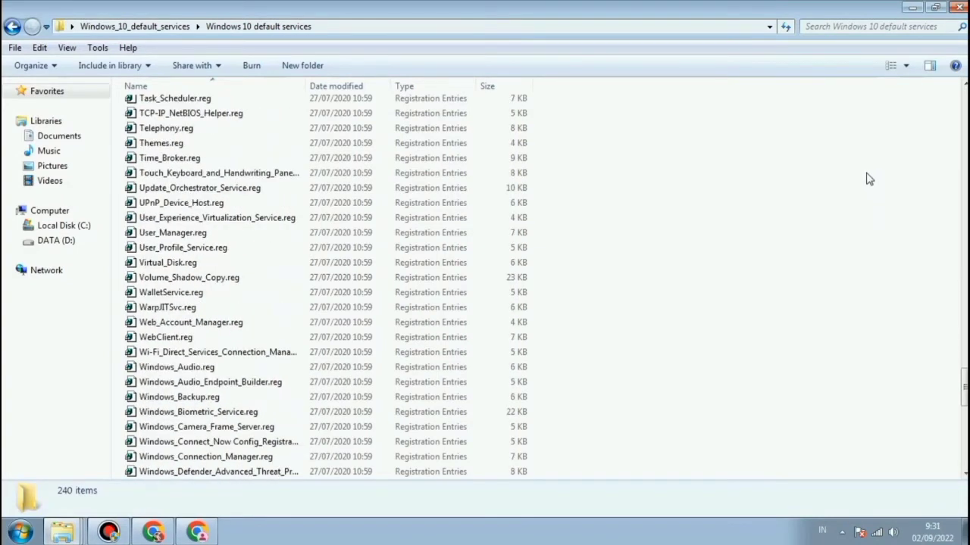
scroll(869, 179, down, 4)
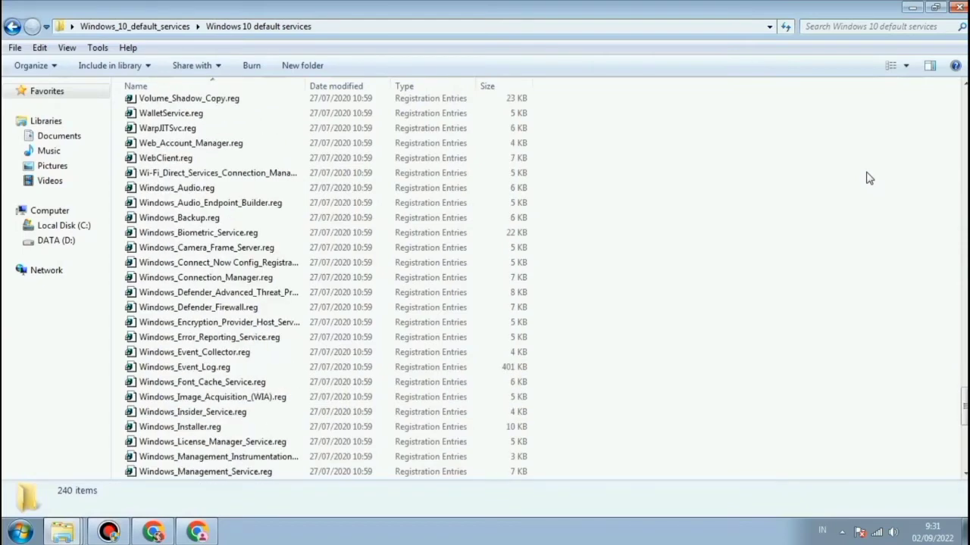
scroll(869, 179, down, 9)
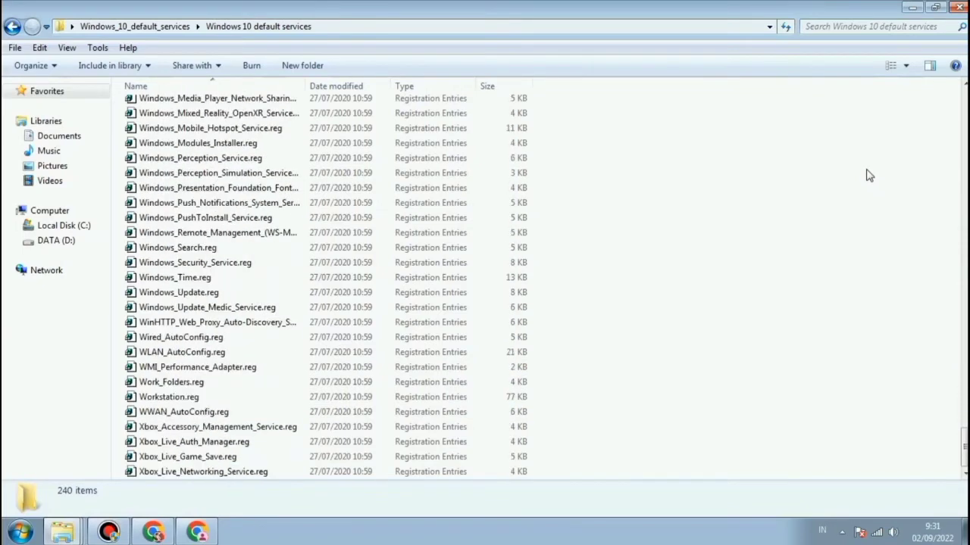
scroll(868, 176, up, 4)
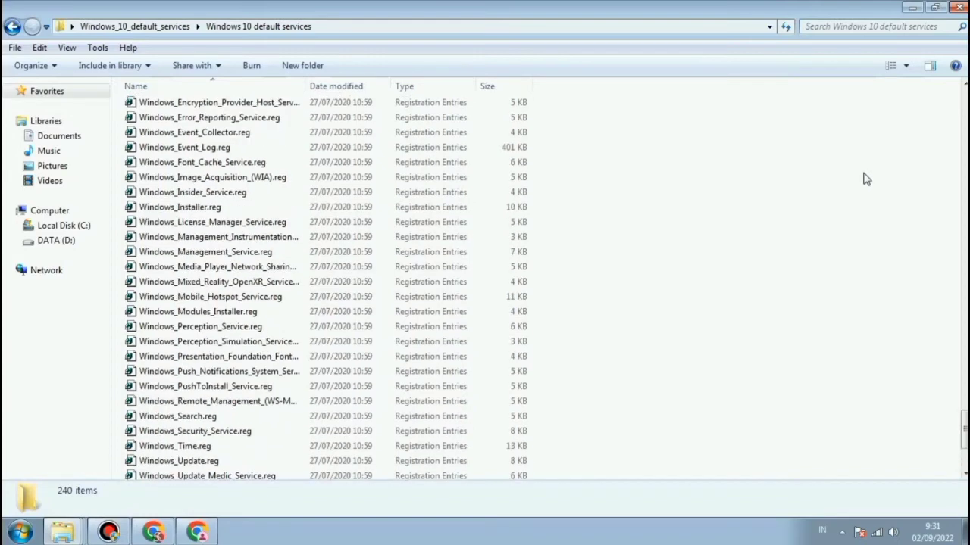
drag(965, 440, 947, 110)
scroll(947, 109, up, 7)
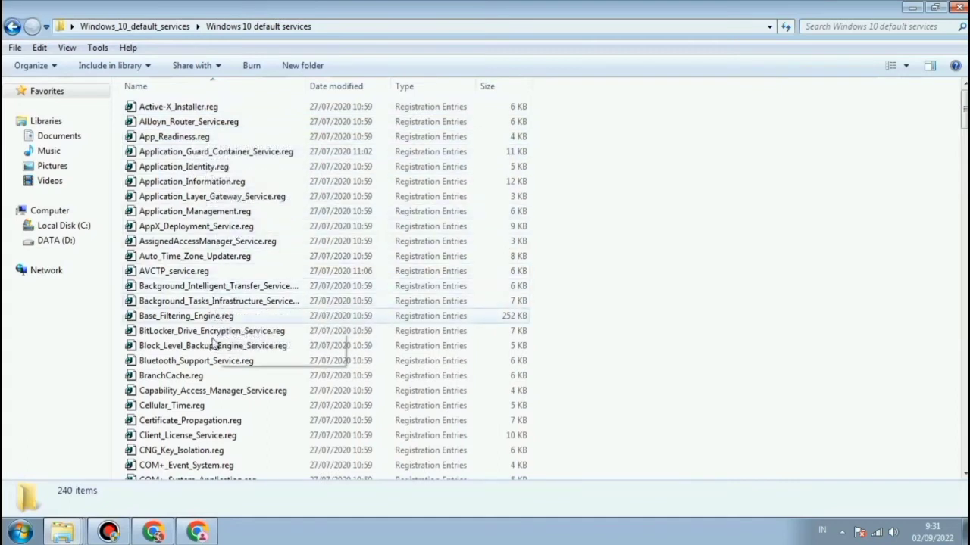
Start merging Bluetooth_Support_Service.reg into the registry and decline the confirmation
scroll(249, 365, down, 2)
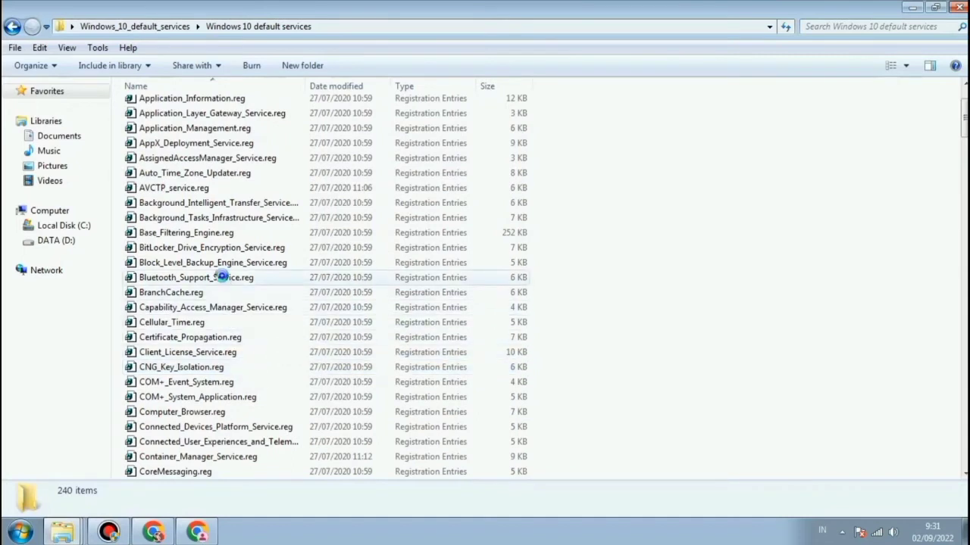
click(224, 279)
right_click(224, 279)
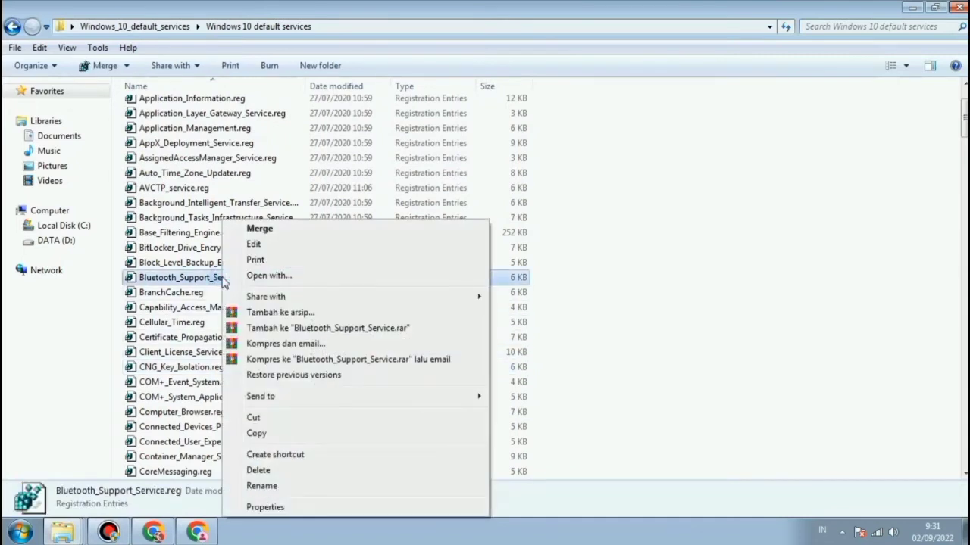
click(259, 229)
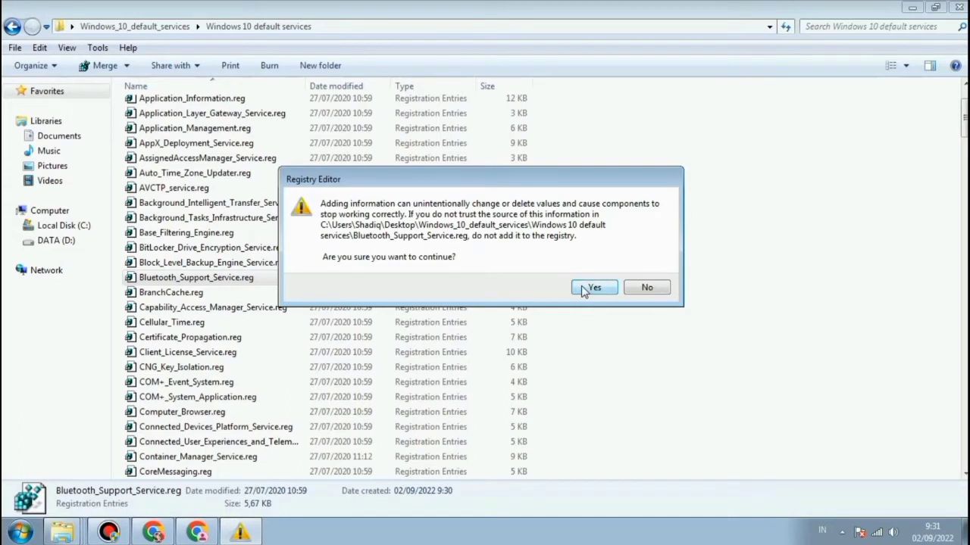
click(643, 288)
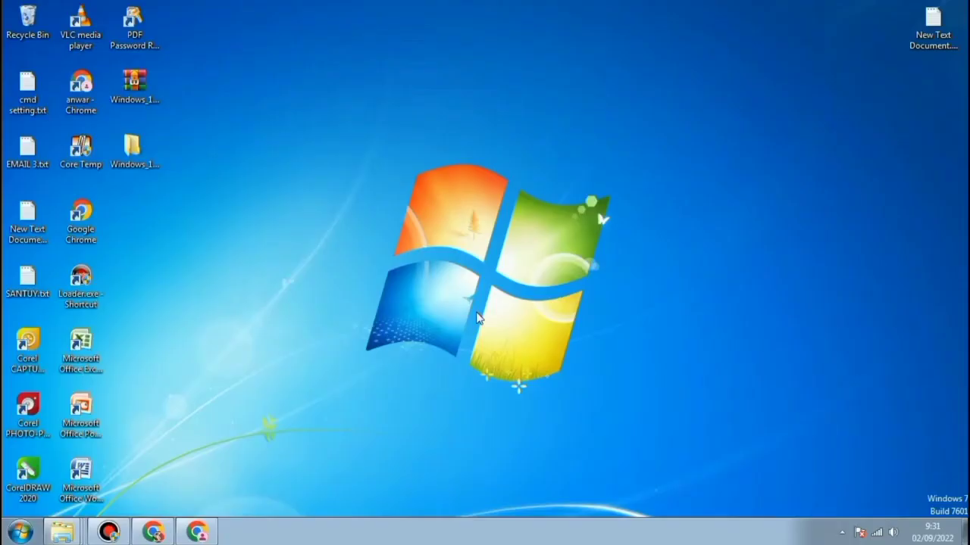
Minimize the services folder window and open the APLIKASI folder on the DATA (D:) drive
click(913, 6)
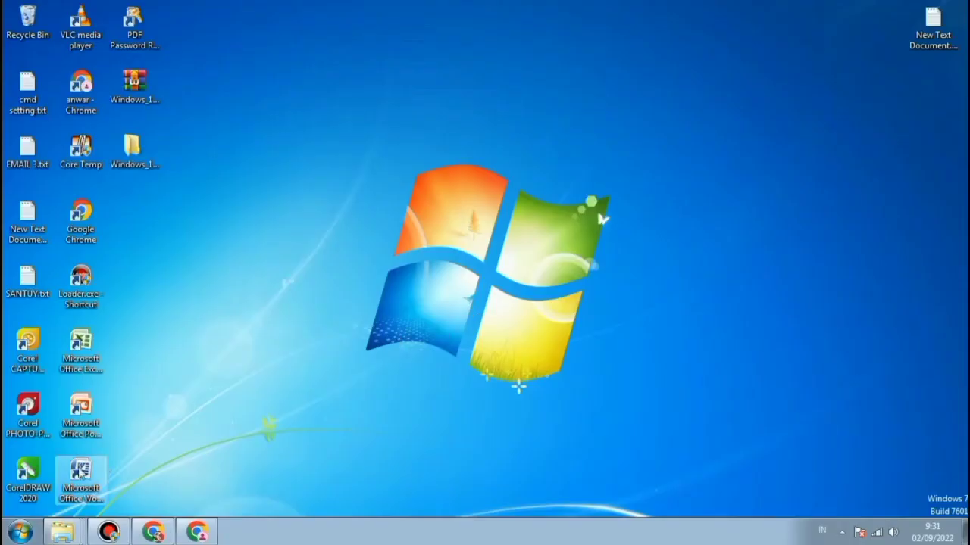
right_click(62, 531)
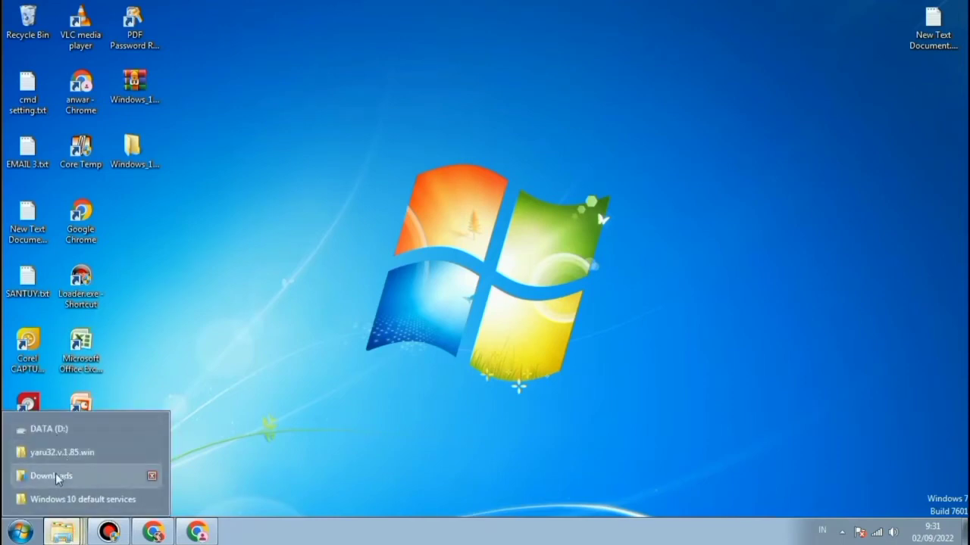
click(64, 432)
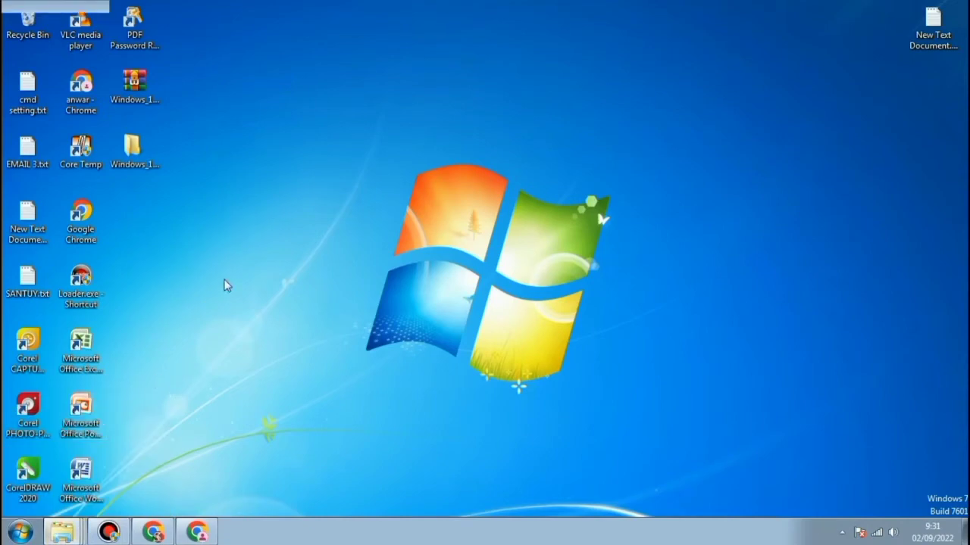
scroll(199, 125, up, 6)
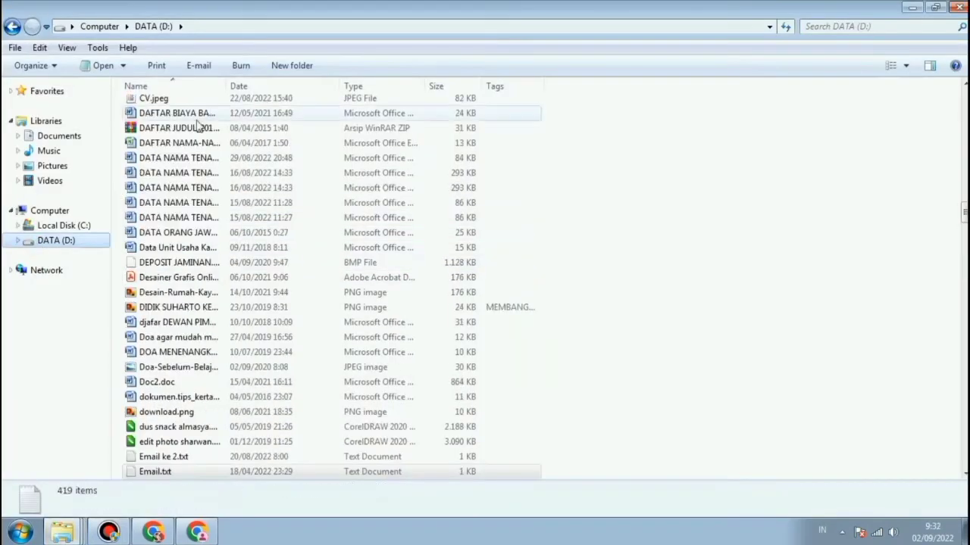
drag(964, 212, 964, 100)
click(142, 138)
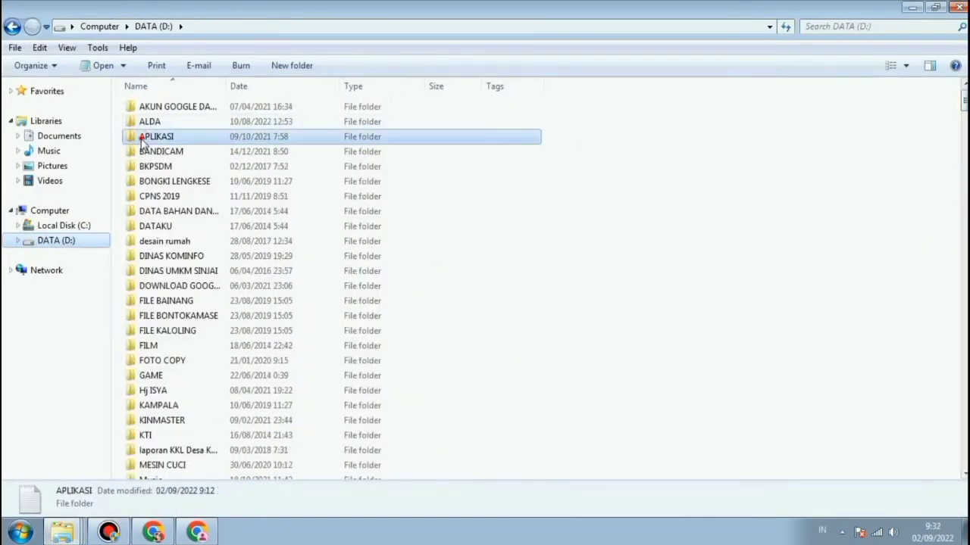
double_click(142, 141)
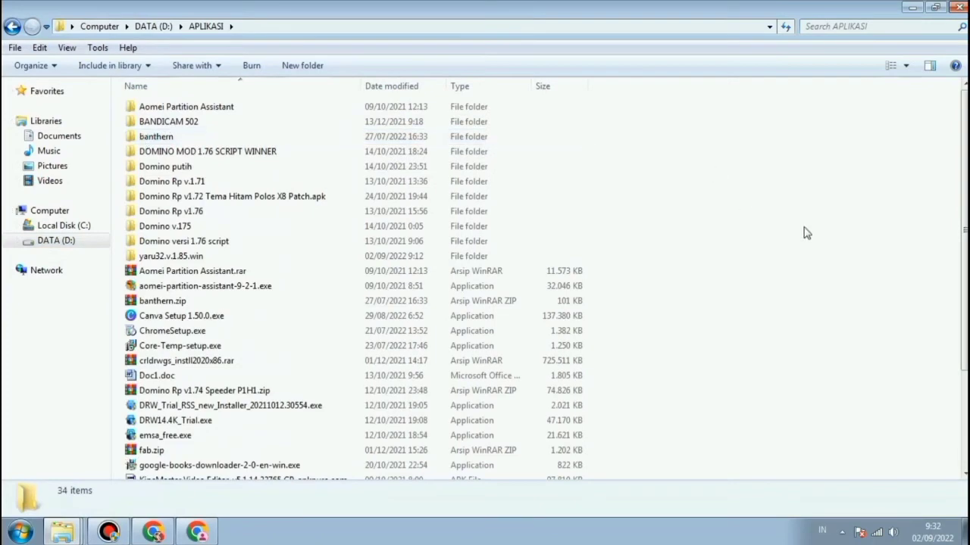
Extract Windows.Repair.Pro.4.0.1.kuyhAa.Me.rar into its own folder of the same name within APLIKASI
click(808, 232)
scroll(808, 232, down, 3)
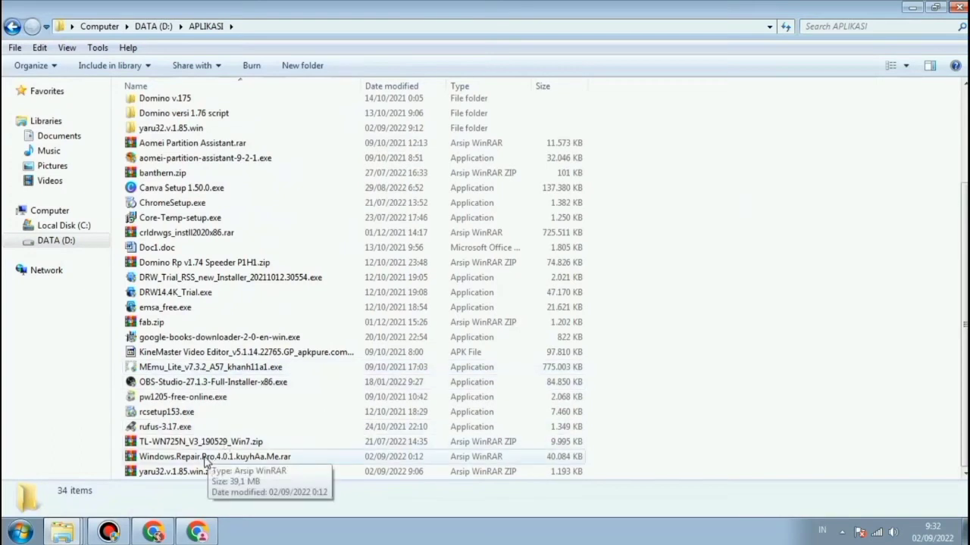
click(205, 457)
right_click(206, 458)
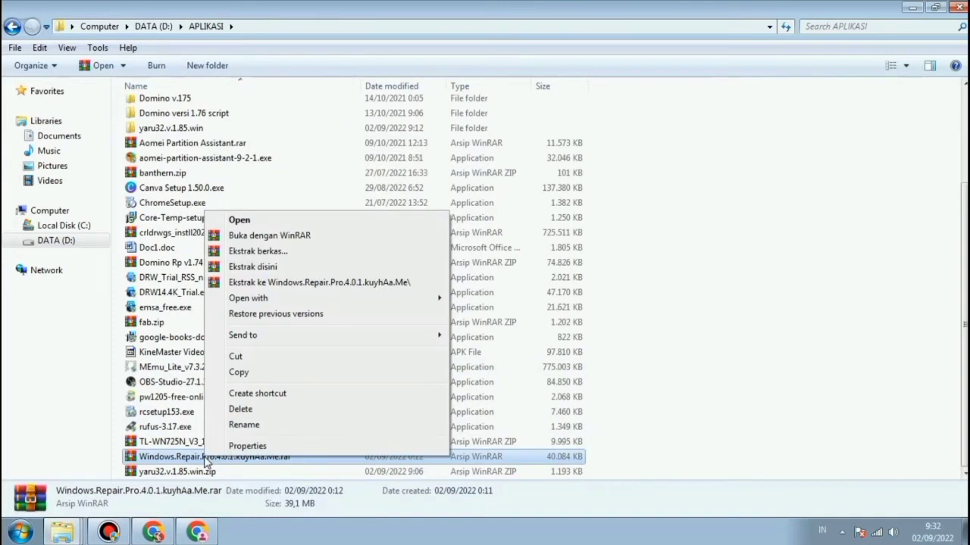
click(284, 282)
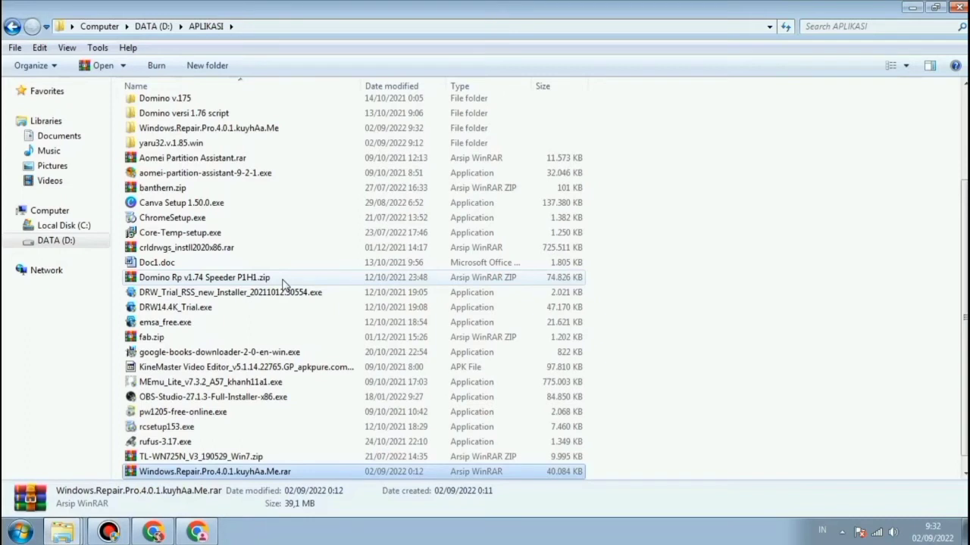
Open the nested Windows.Repair.Pro.4.0.1.kuyhAa.Me folder inside the extracted one and check its Crack subfolder before returning
double_click(203, 131)
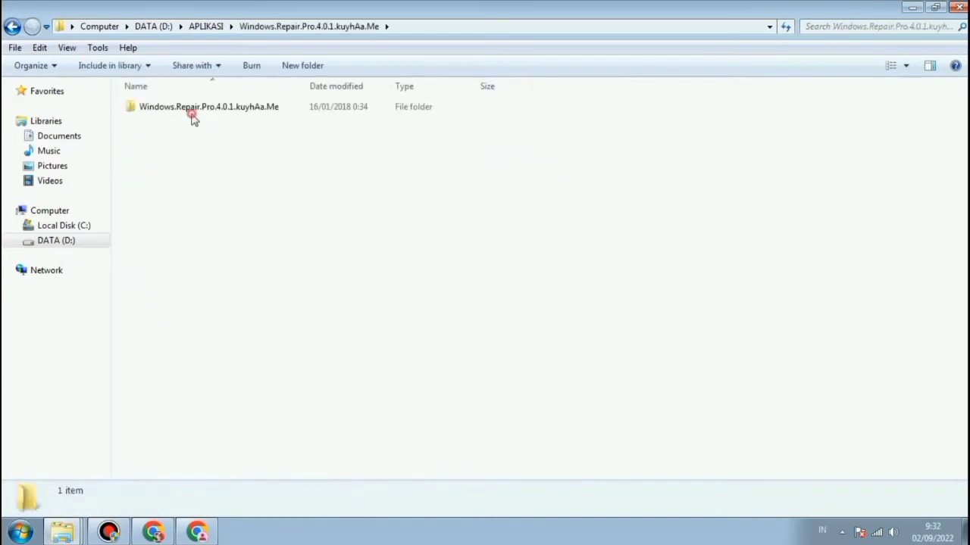
double_click(193, 120)
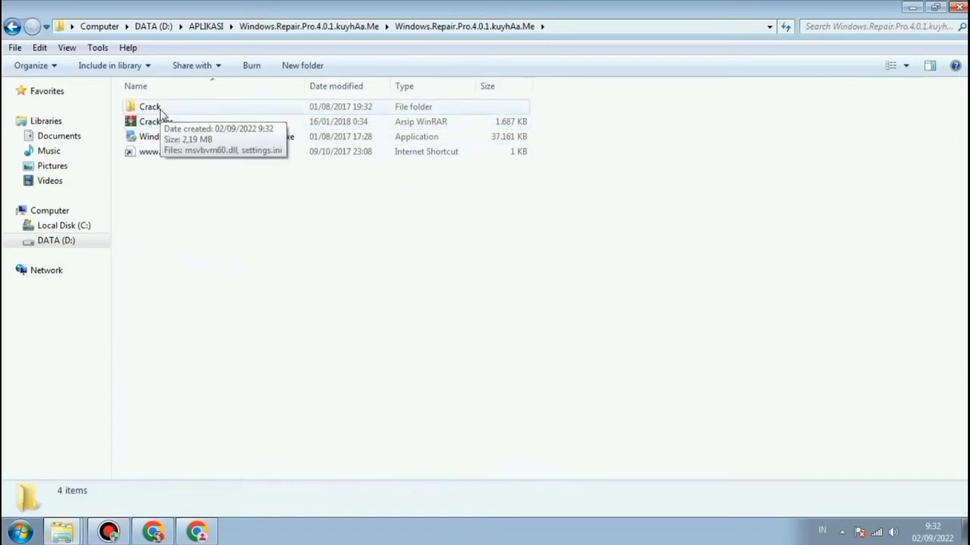
click(160, 111)
double_click(159, 109)
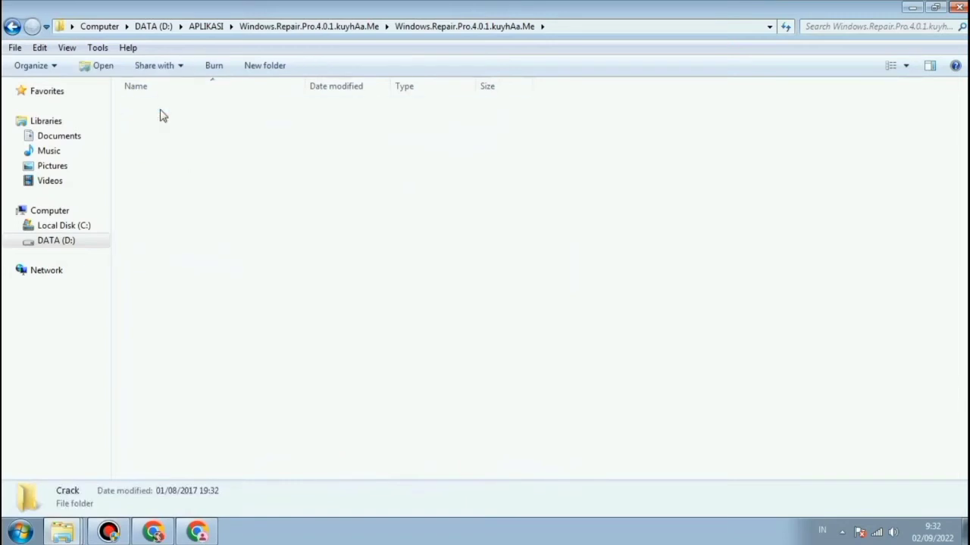
click(10, 28)
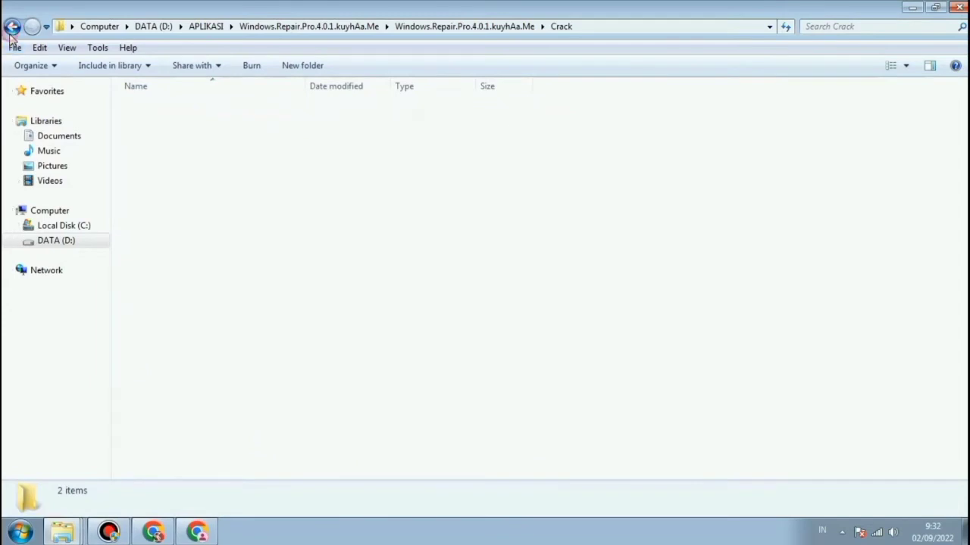
click(207, 187)
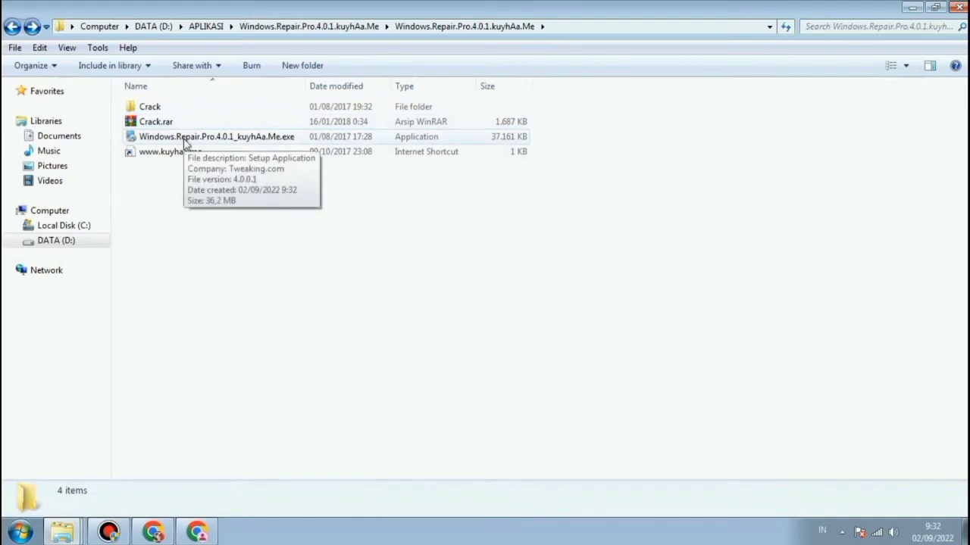
Launch the Windows.Repair.Pro.4.0.1_kuyhAa.Me.exe installer and accept the default installation folder, with the folder window minimized
double_click(186, 142)
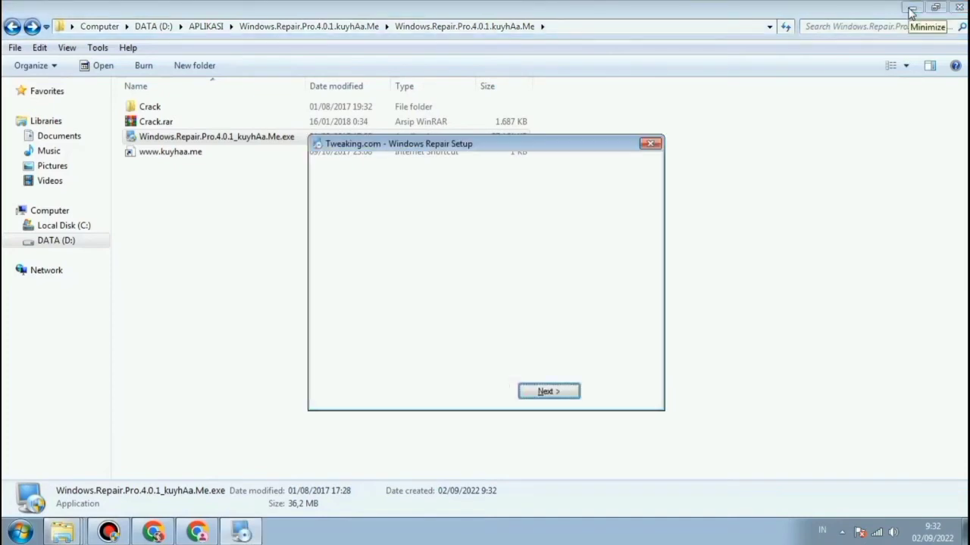
click(911, 9)
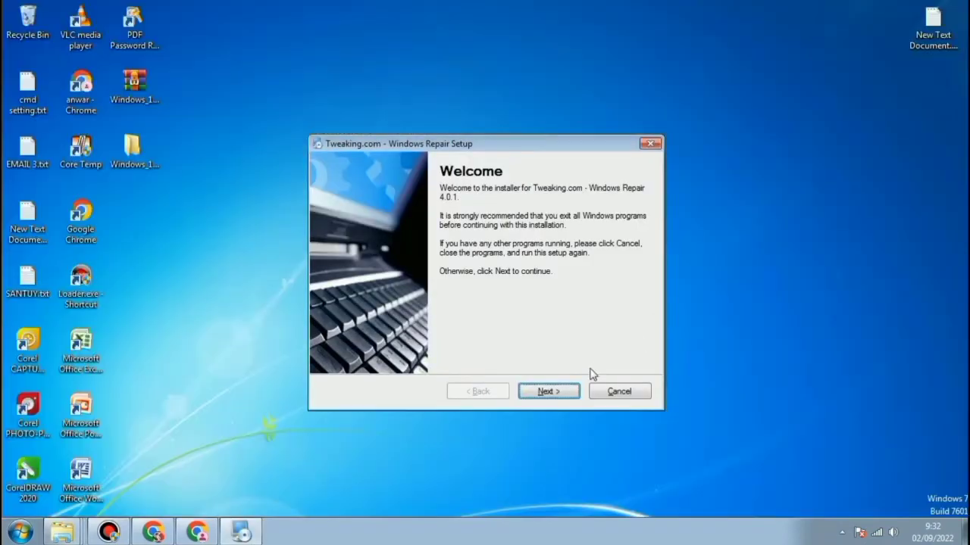
click(558, 397)
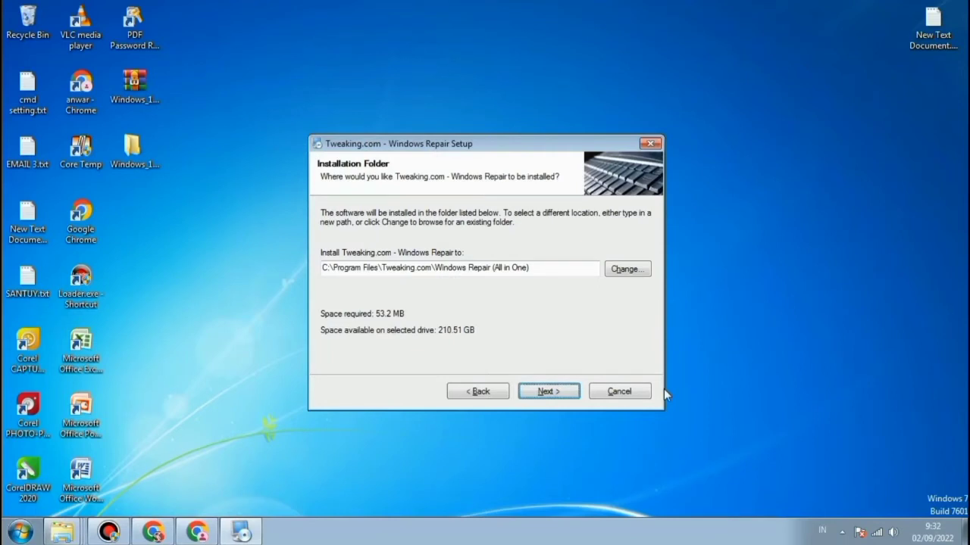
click(553, 392)
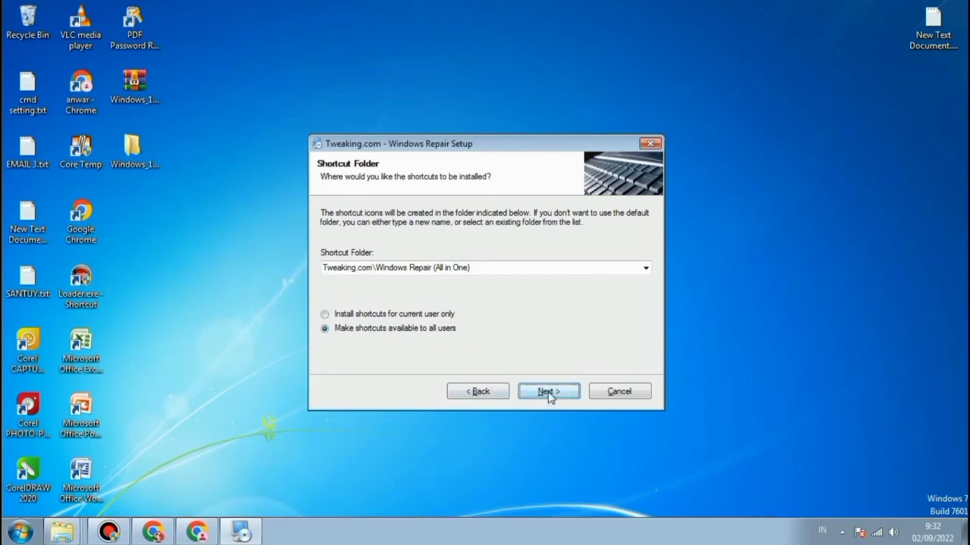
Set the shortcuts to install for the current user only and start the Windows Repair installation
click(326, 315)
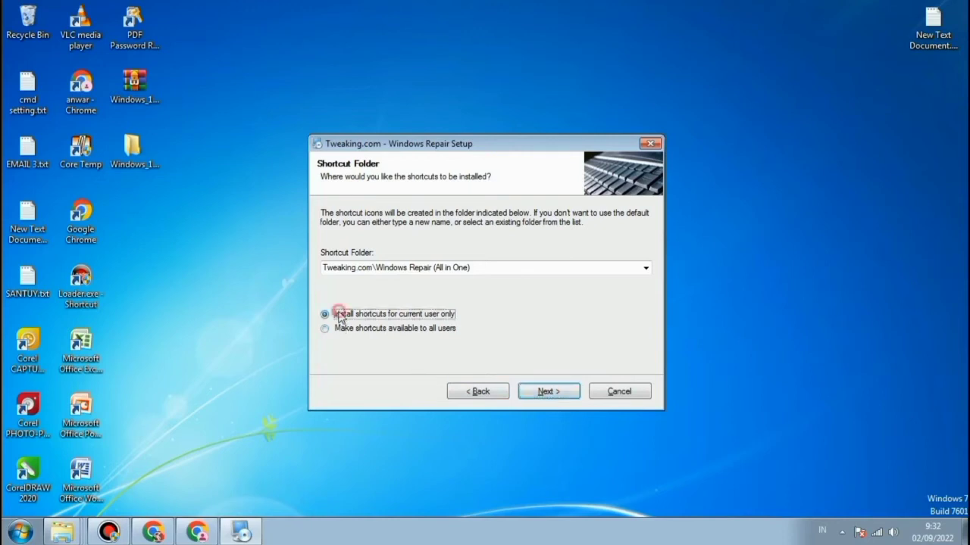
click(545, 391)
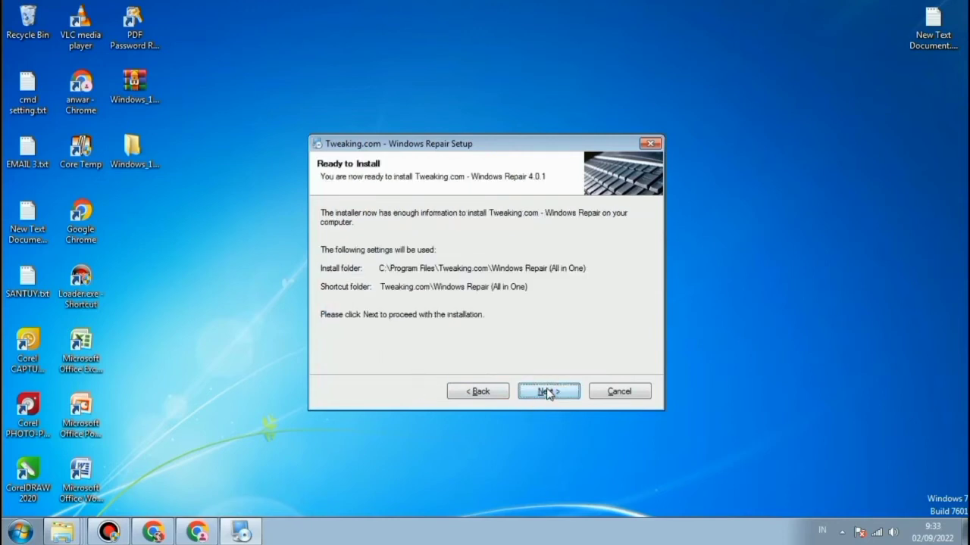
click(547, 392)
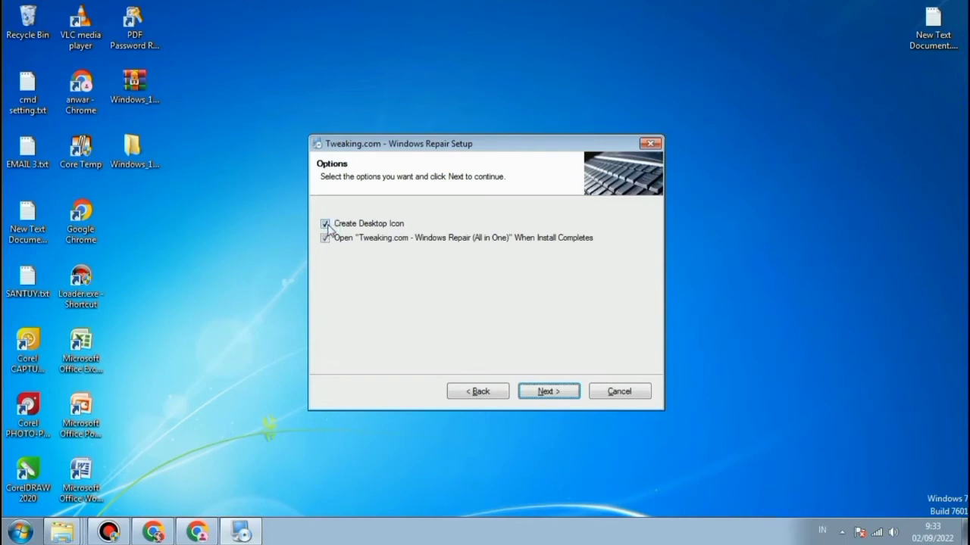
Finish the setup with the desktop icon and opening on completion enabled, and decline going to the update's download page
click(326, 224)
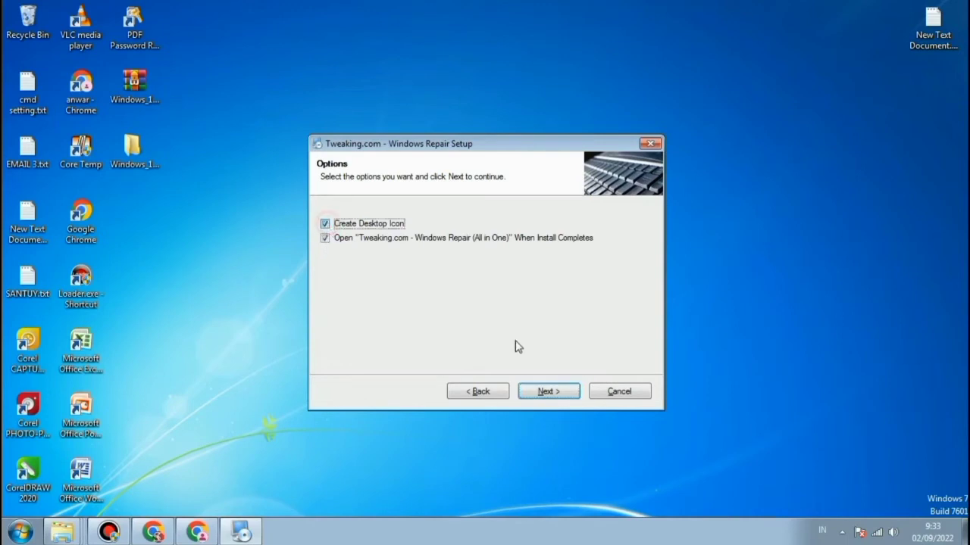
click(541, 395)
click(544, 393)
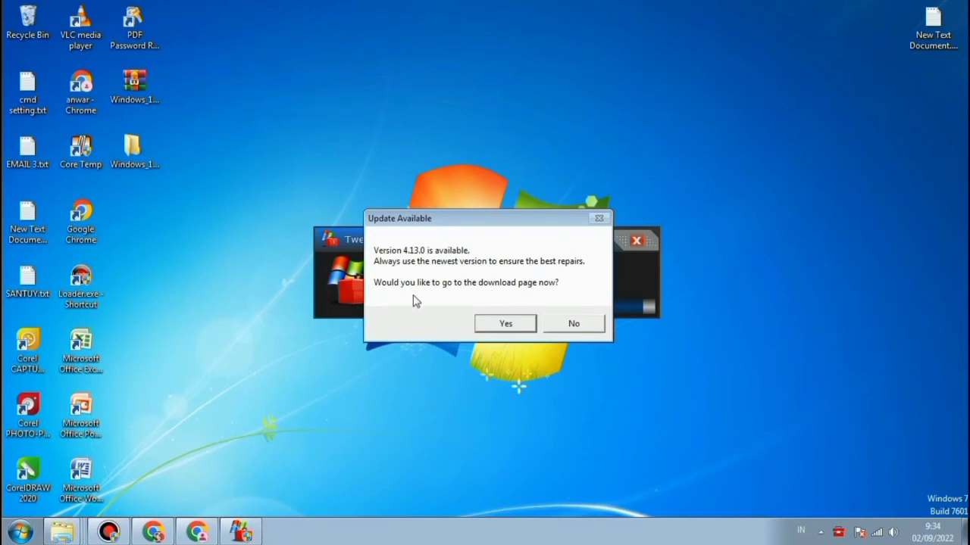
click(575, 324)
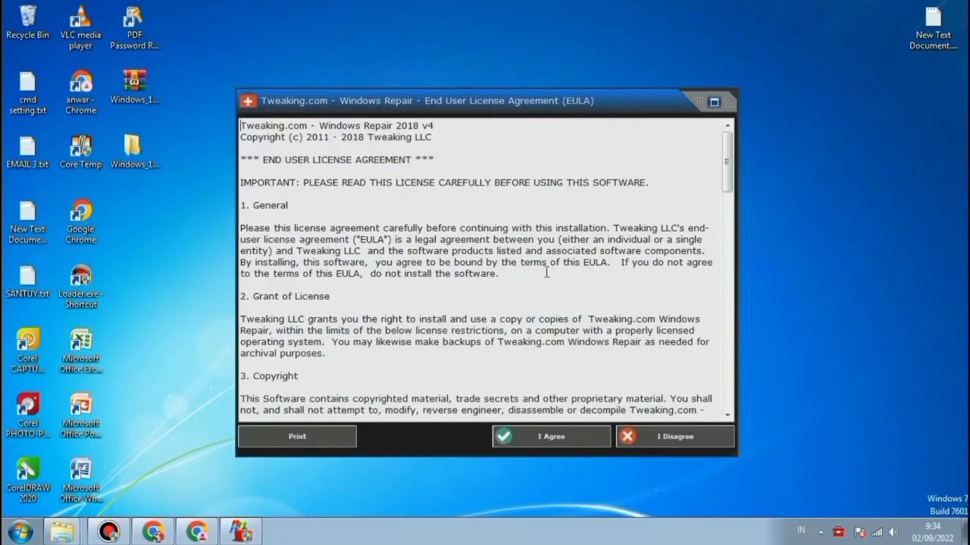
Accept the Windows Repair end user license agreement and minimize the Bandicam recorder window covering the program
click(536, 441)
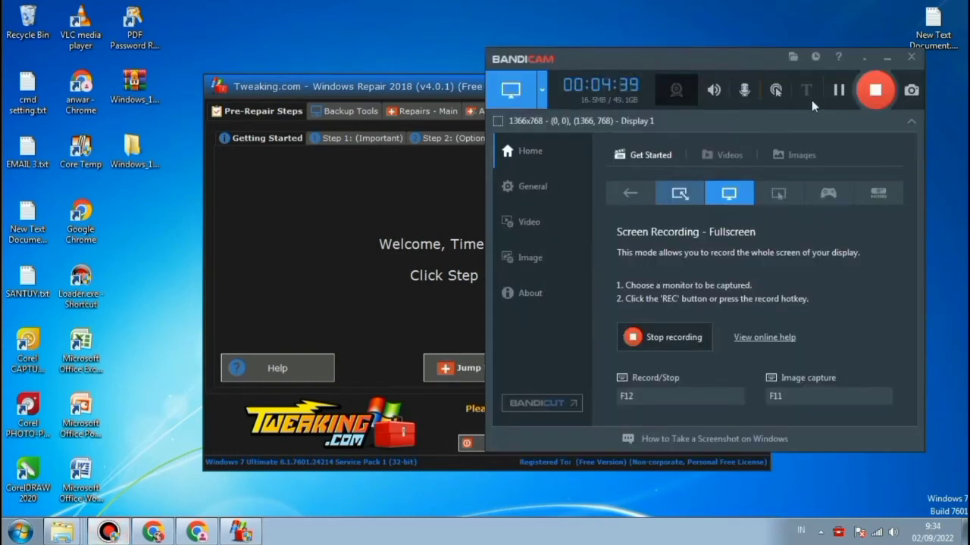
click(875, 90)
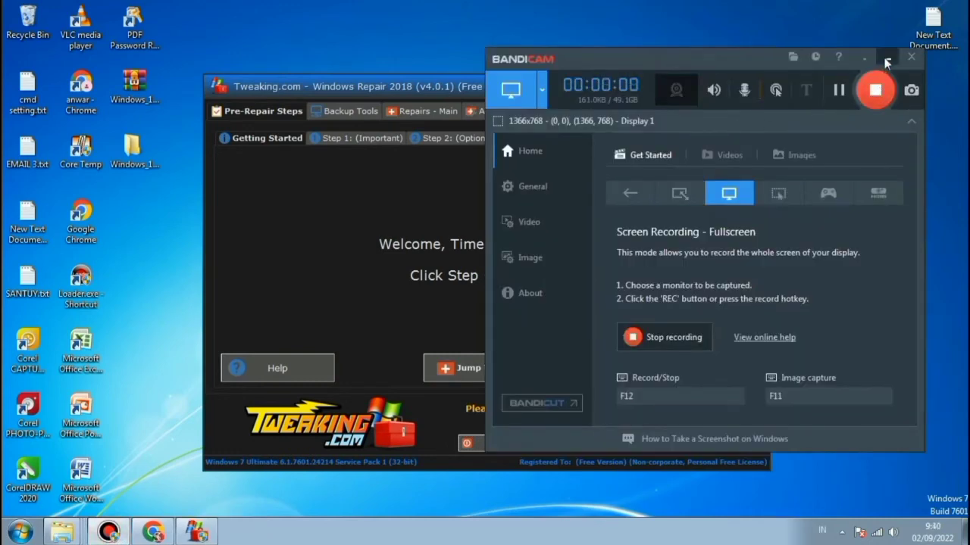
click(886, 59)
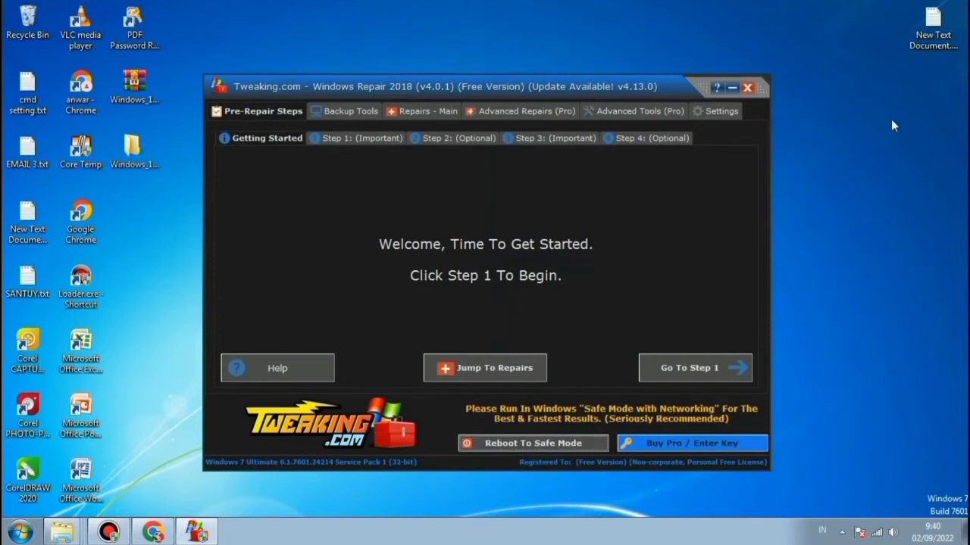
Create a registry backup using the recommended Registry Backup option in the Windows Repair backup tools
click(361, 113)
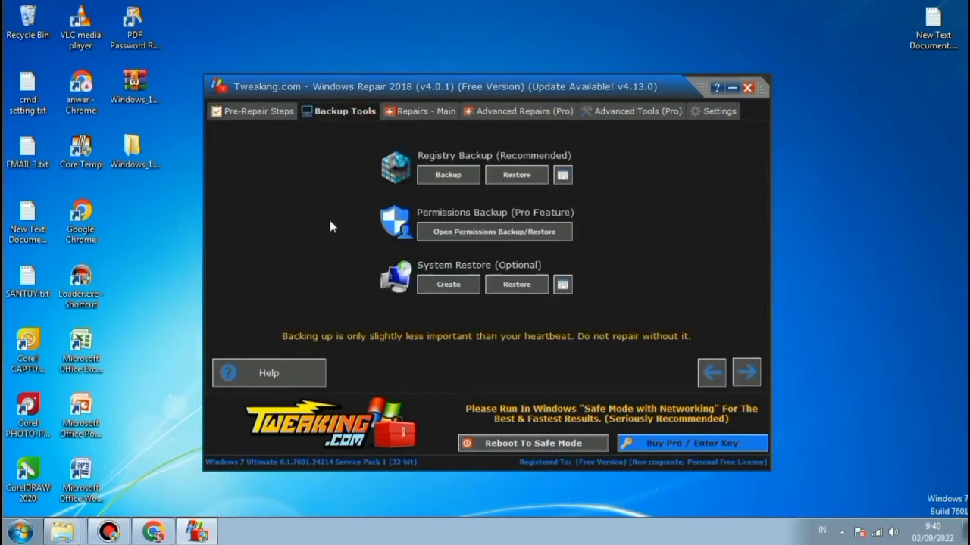
click(449, 175)
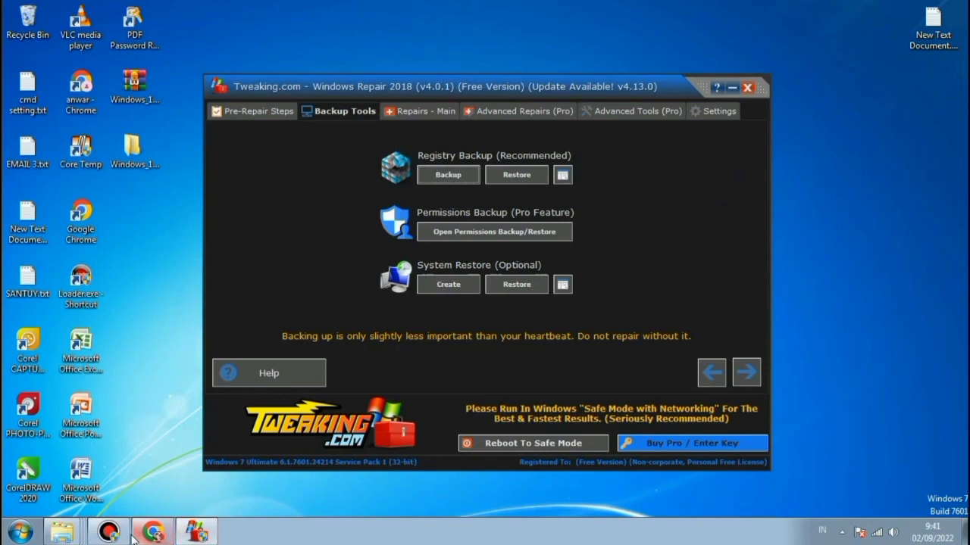
mouse_move(132, 537)
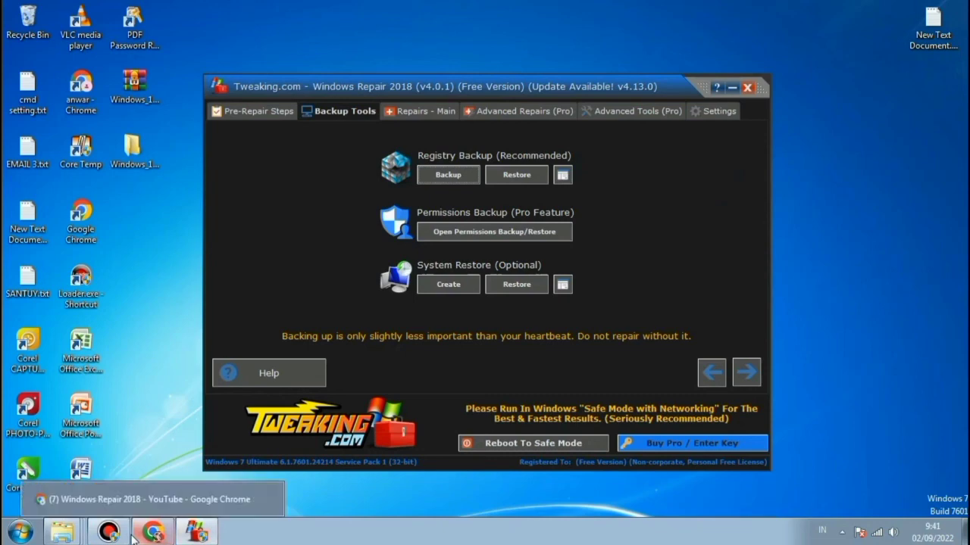